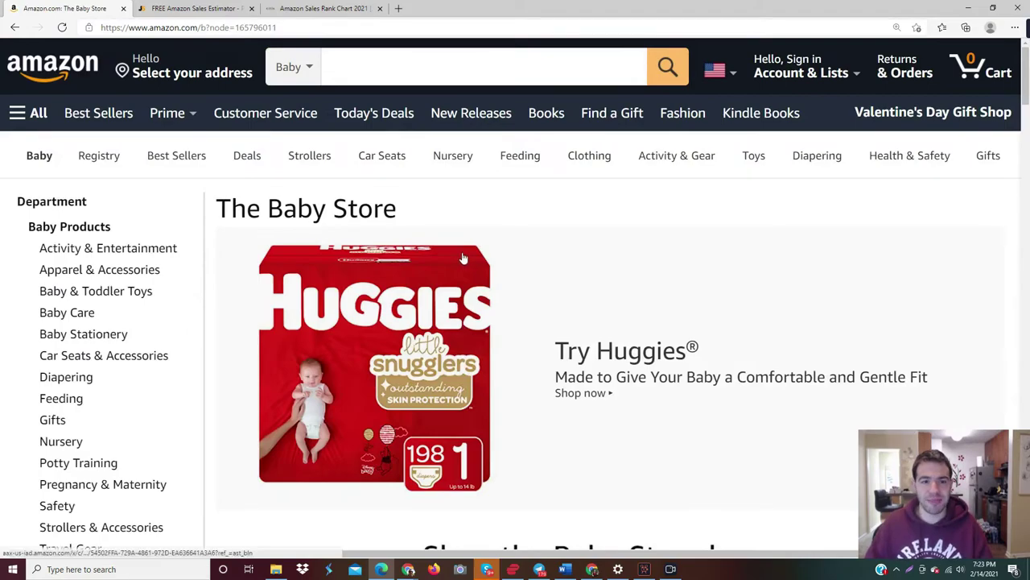
Open the Pampers Sensitive baby wipes product in a new tab and switch to it.
{"action": "scroll", "coordinate": [465, 250], "scroll_direction": "down", "scroll_amount": 10}
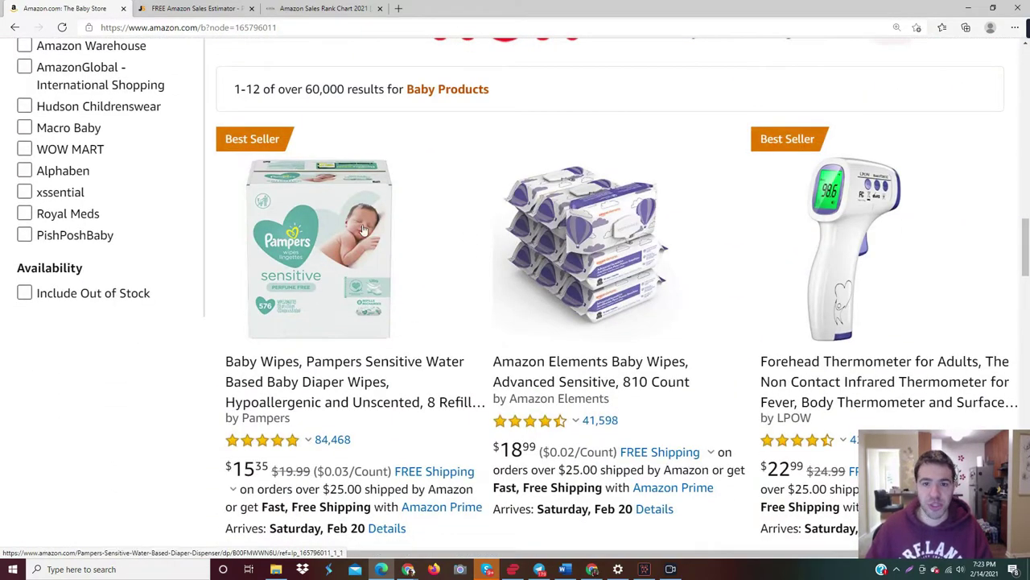
{"action": "scroll", "coordinate": [415, 149], "scroll_direction": "down", "scroll_amount": 4}
{"action": "scroll", "coordinate": [415, 149], "scroll_direction": "down", "scroll_amount": 3}
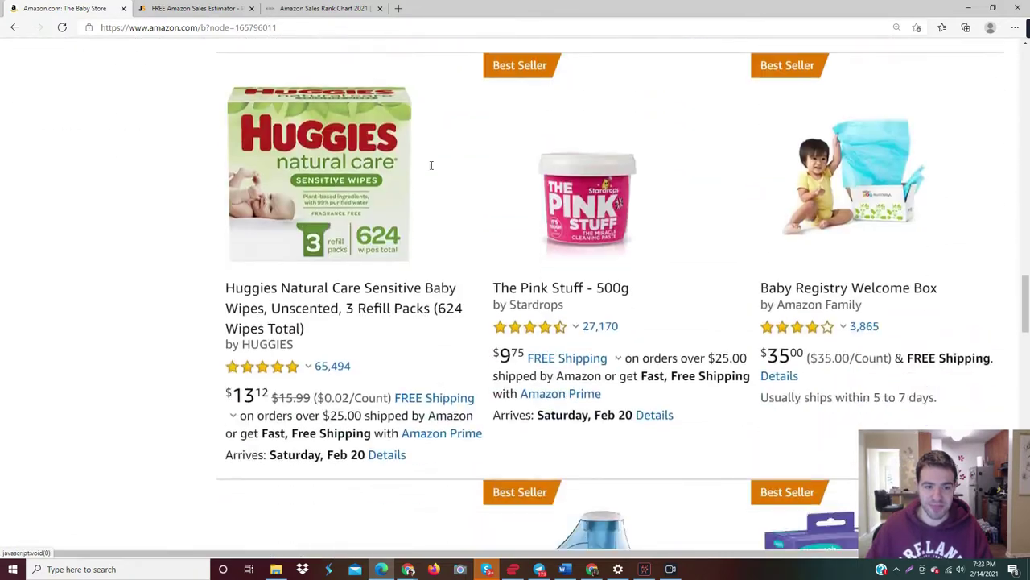
{"action": "scroll", "coordinate": [430, 166], "scroll_direction": "up", "scroll_amount": 4}
{"action": "scroll", "coordinate": [368, 193], "scroll_direction": "up", "scroll_amount": 1}
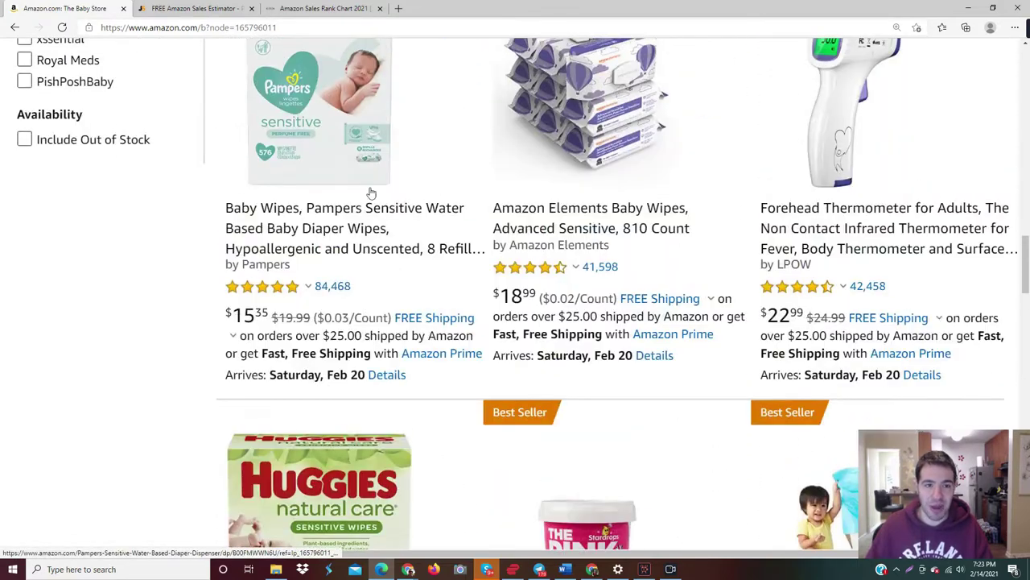
{"action": "scroll", "coordinate": [345, 218], "scroll_direction": "up", "scroll_amount": 2}
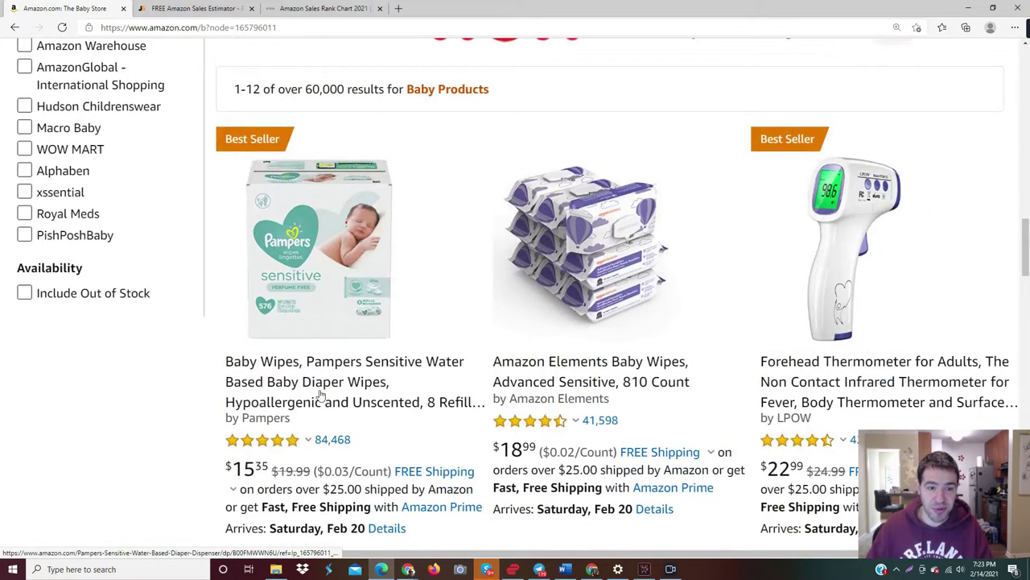
{"action": "right_click", "coordinate": [336, 368]}
{"action": "left_click", "coordinate": [386, 372]}
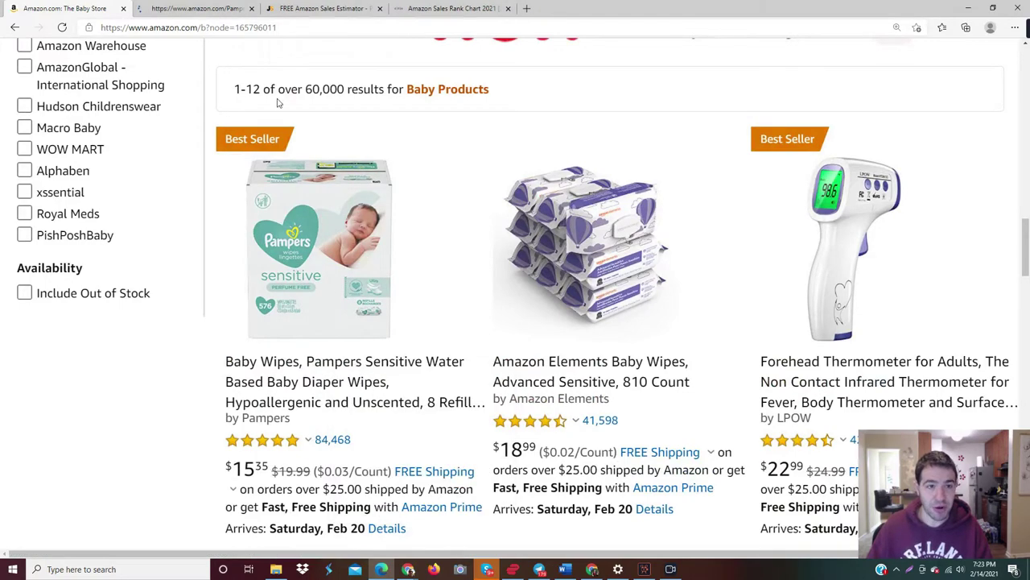
{"action": "left_click", "coordinate": [193, 8]}
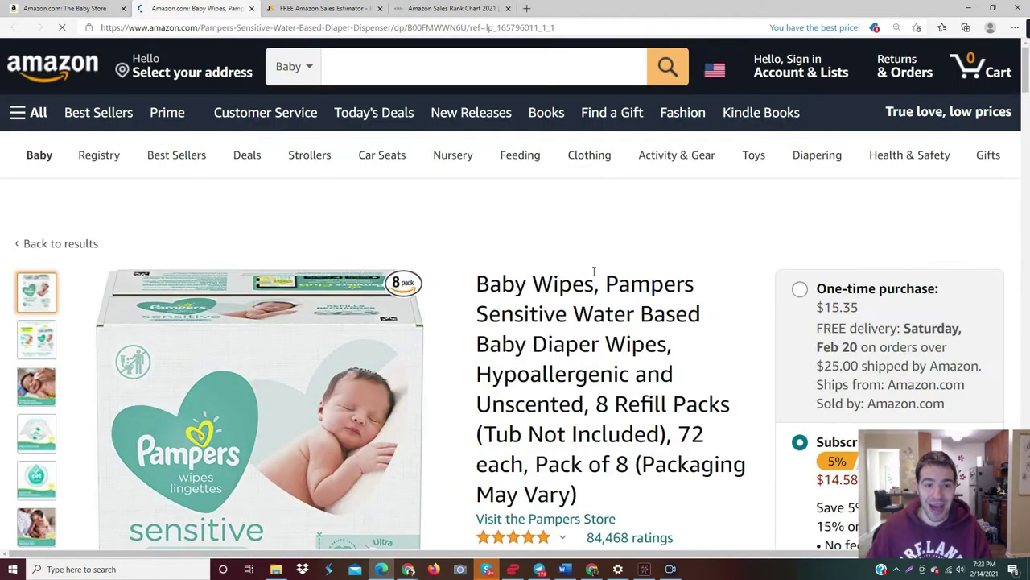
Scroll to Product details and highlight the Best Sellers Rank, #2 in Baby.
{"action": "scroll", "coordinate": [593, 274], "scroll_direction": "down", "scroll_amount": 10}
{"action": "scroll", "coordinate": [593, 275], "scroll_direction": "down", "scroll_amount": 20}
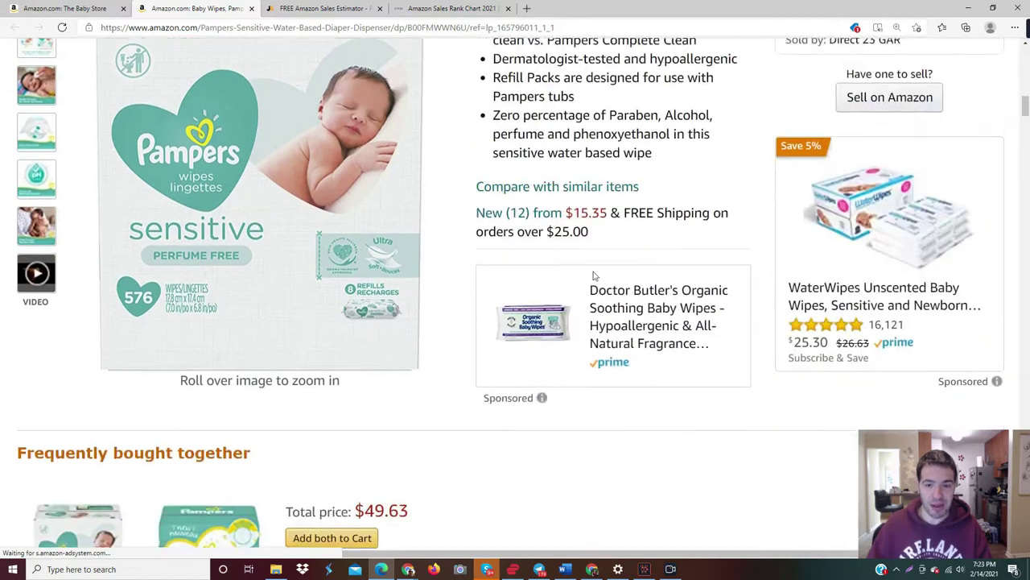
{"action": "scroll", "coordinate": [432, 175], "scroll_direction": "down", "scroll_amount": 15}
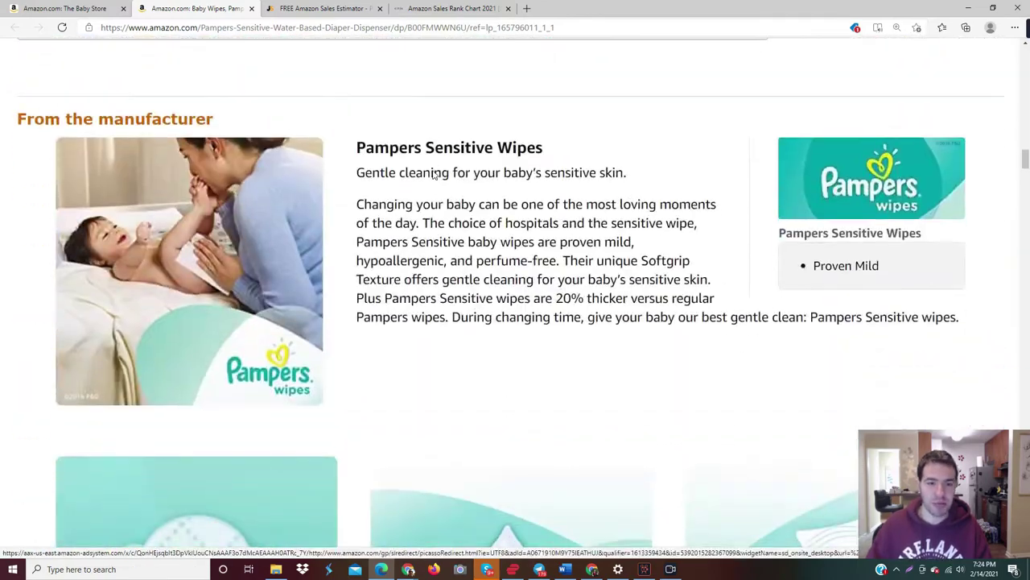
{"action": "scroll", "coordinate": [433, 171], "scroll_direction": "down", "scroll_amount": 1}
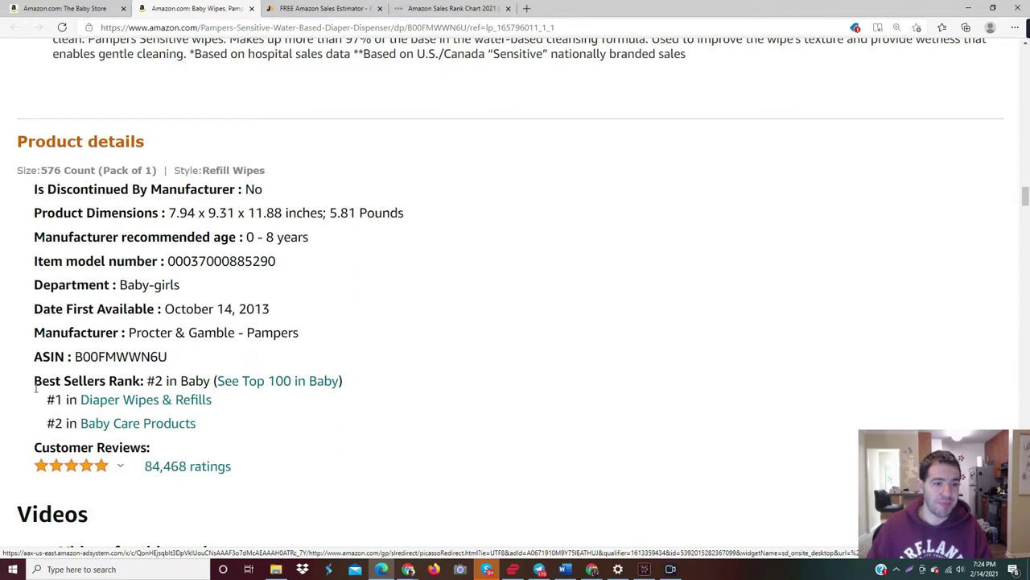
{"action": "left_click_drag", "start_coordinate": [34, 388], "coordinate": [143, 383]}
{"action": "left_click", "coordinate": [82, 378]}
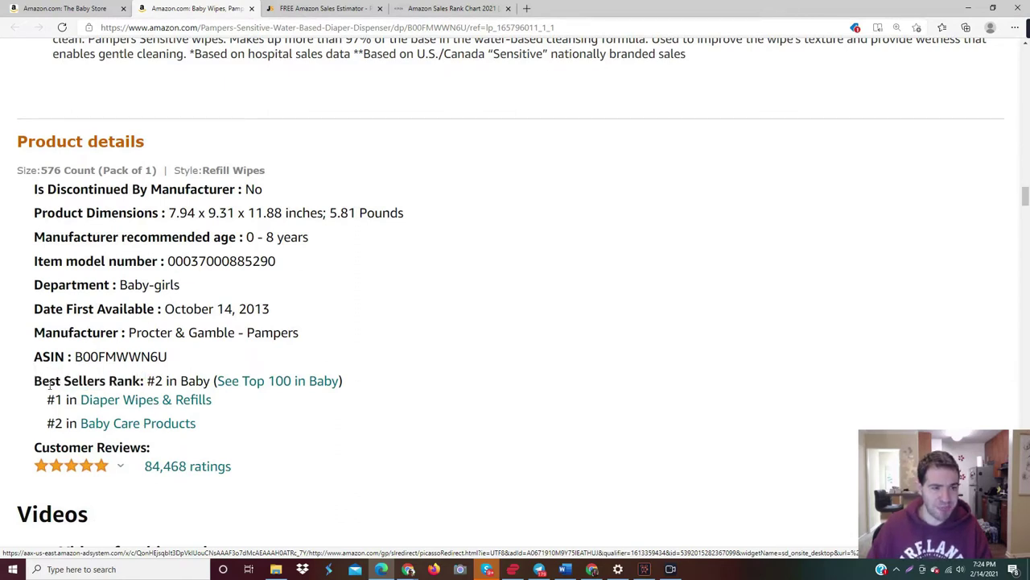
{"action": "double_click", "coordinate": [154, 381]}
{"action": "left_click", "coordinate": [161, 382]}
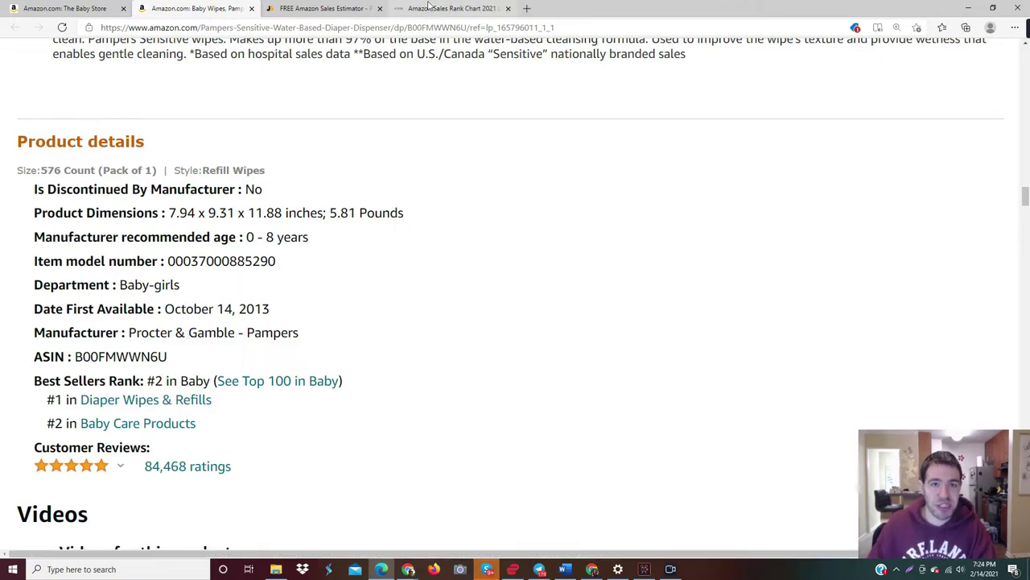
On the Sales Rank Chart, highlight the Top .5%, Top 1%, Top 10% and Top 25% column headings.
{"action": "left_click", "coordinate": [426, 6]}
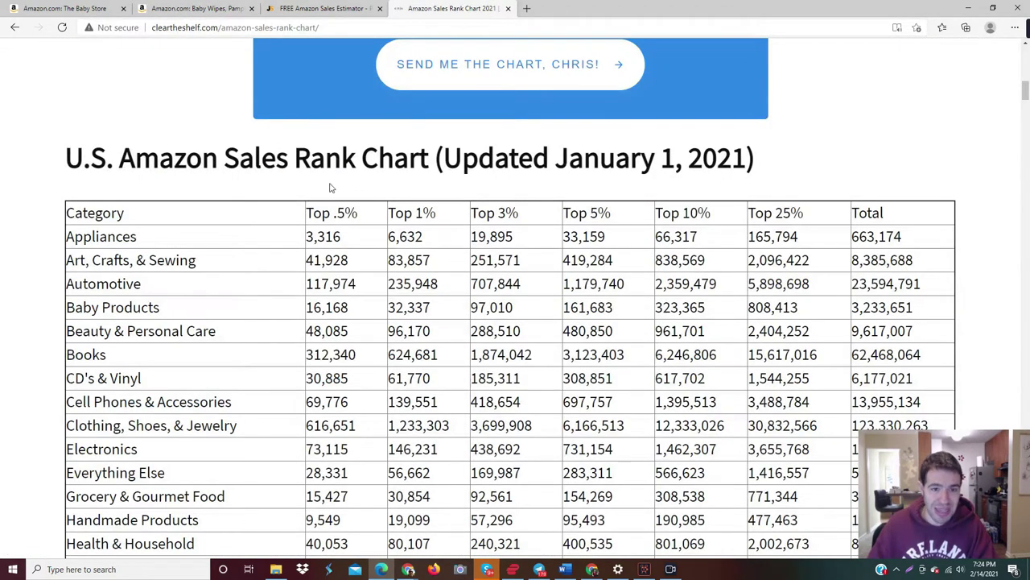
{"action": "left_click_drag", "start_coordinate": [306, 212], "coordinate": [805, 214]}
{"action": "left_click", "coordinate": [360, 213]}
{"action": "left_click", "coordinate": [309, 212]}
{"action": "left_click", "coordinate": [368, 214]}
{"action": "left_click", "coordinate": [438, 213]}
{"action": "left_click", "coordinate": [877, 216]}
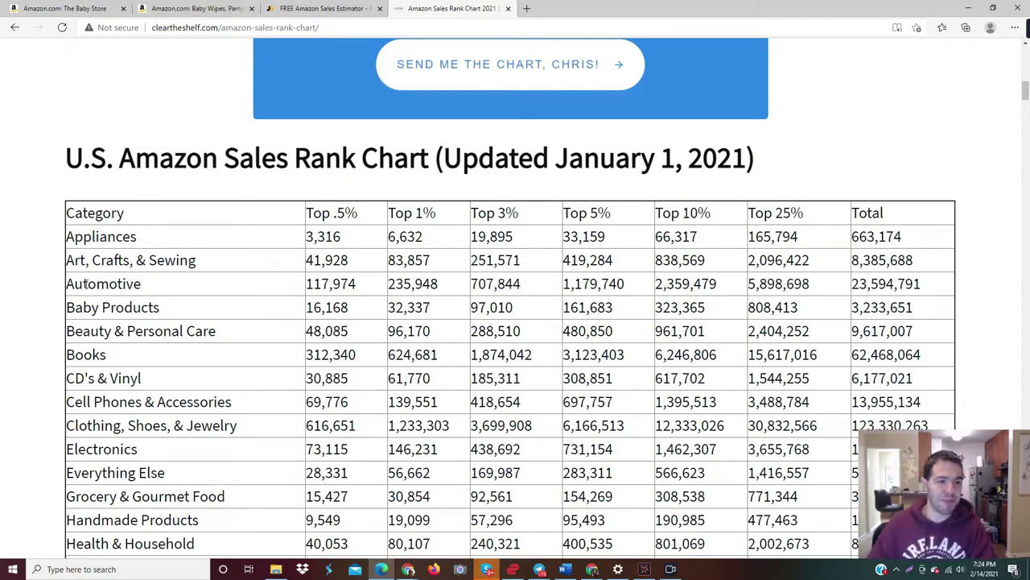
Highlight the #2 in Baby rank on the Pampers product details.
{"action": "left_click", "coordinate": [209, 6]}
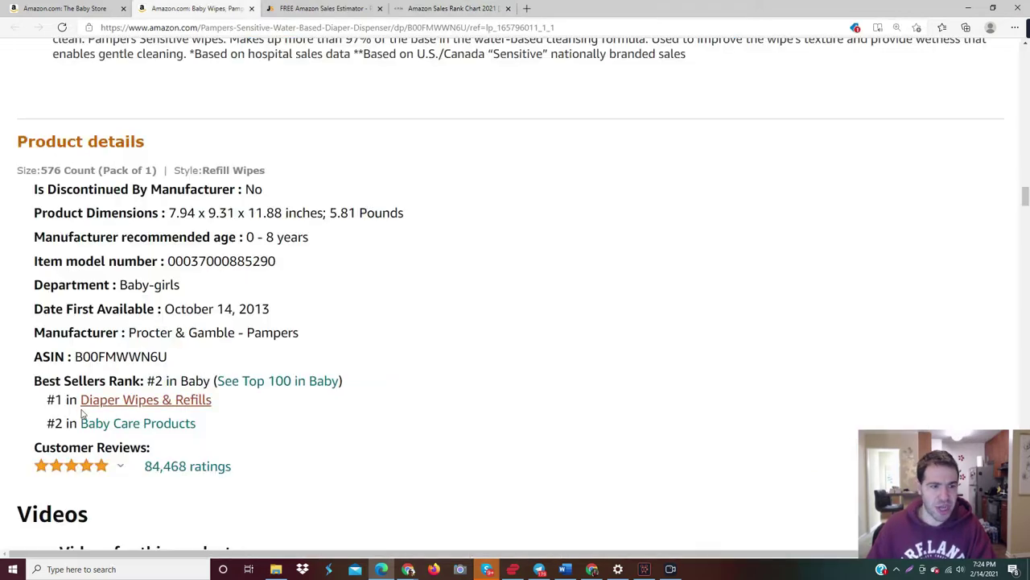
{"action": "left_click_drag", "start_coordinate": [154, 380], "coordinate": [211, 381]}
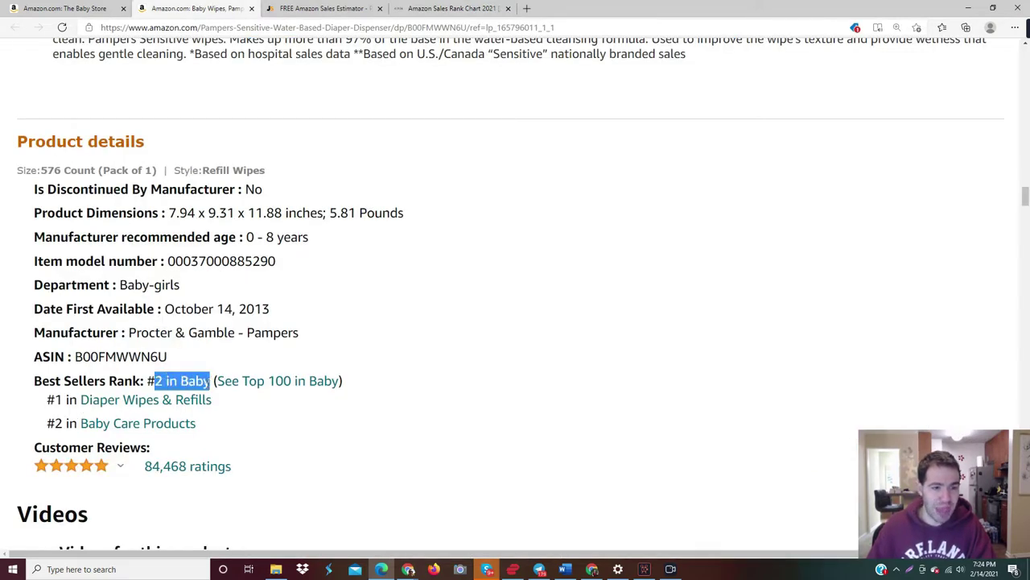
{"action": "double_click", "coordinate": [195, 380]}
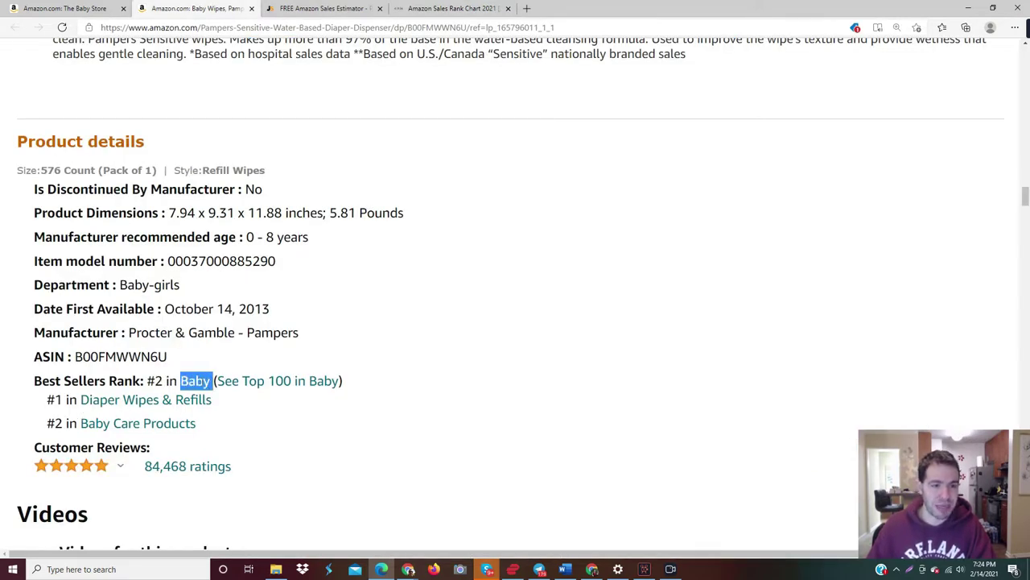
{"action": "left_click", "coordinate": [326, 8]}
Highlight the Baby Products row and its 16,168 Top .5% cutoff, then return to the Amazon Baby results.
{"action": "left_click", "coordinate": [475, 6]}
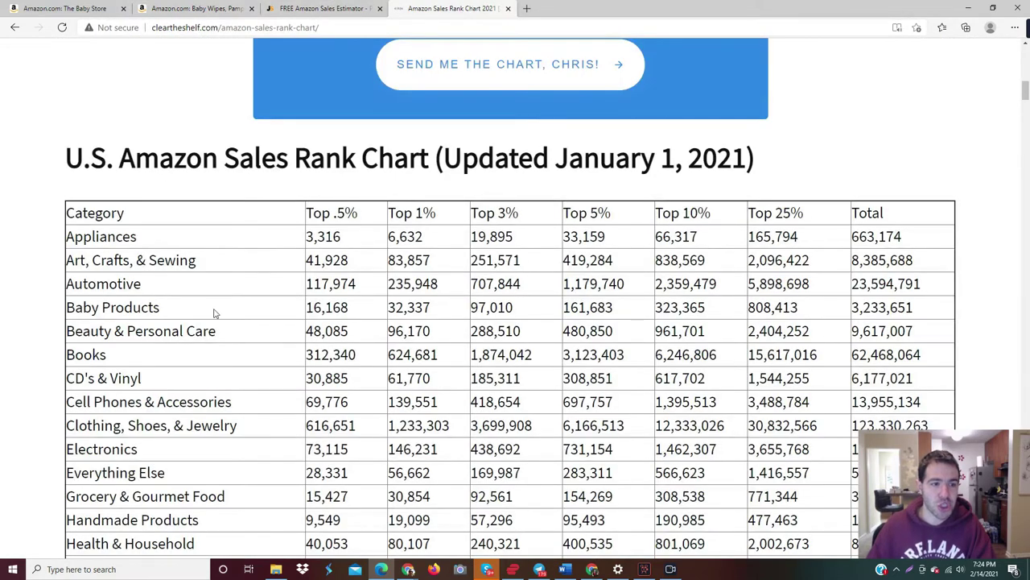
{"action": "left_click_drag", "start_coordinate": [70, 310], "coordinate": [168, 306]}
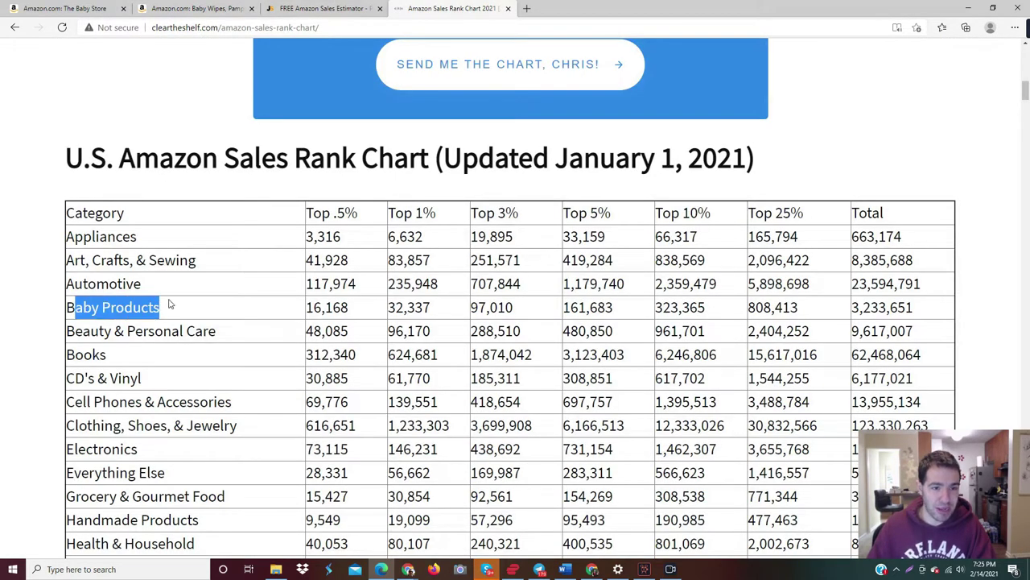
{"action": "left_click", "coordinate": [171, 305]}
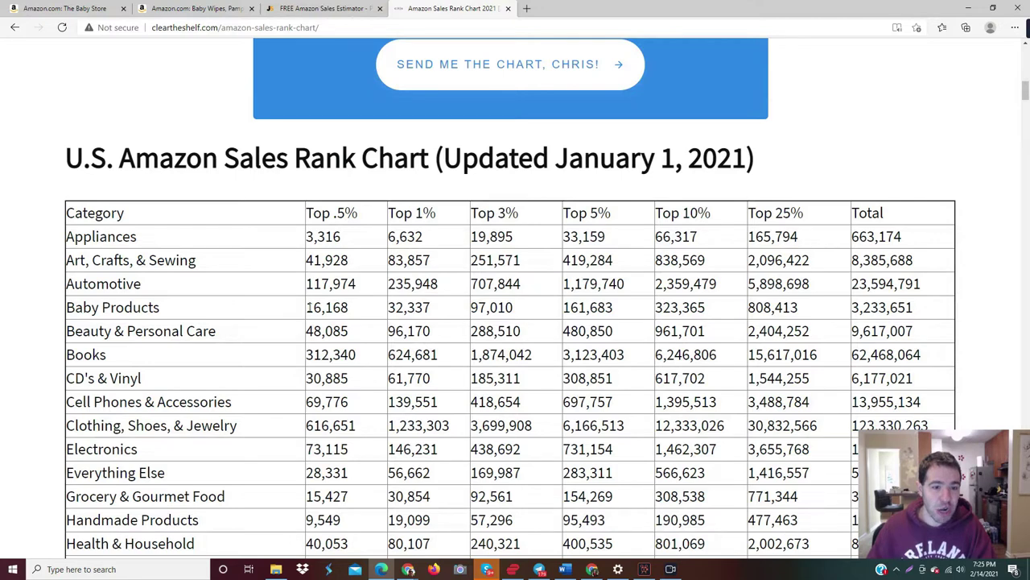
{"action": "left_click_drag", "start_coordinate": [307, 308], "coordinate": [348, 307]}
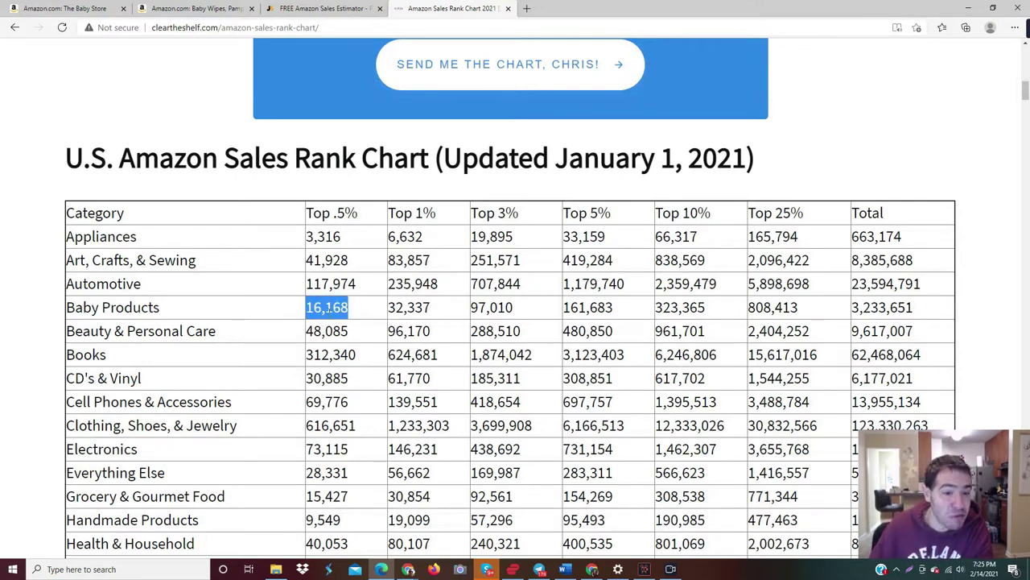
{"action": "left_click_drag", "start_coordinate": [354, 307], "coordinate": [325, 307]}
{"action": "left_click", "coordinate": [314, 307]}
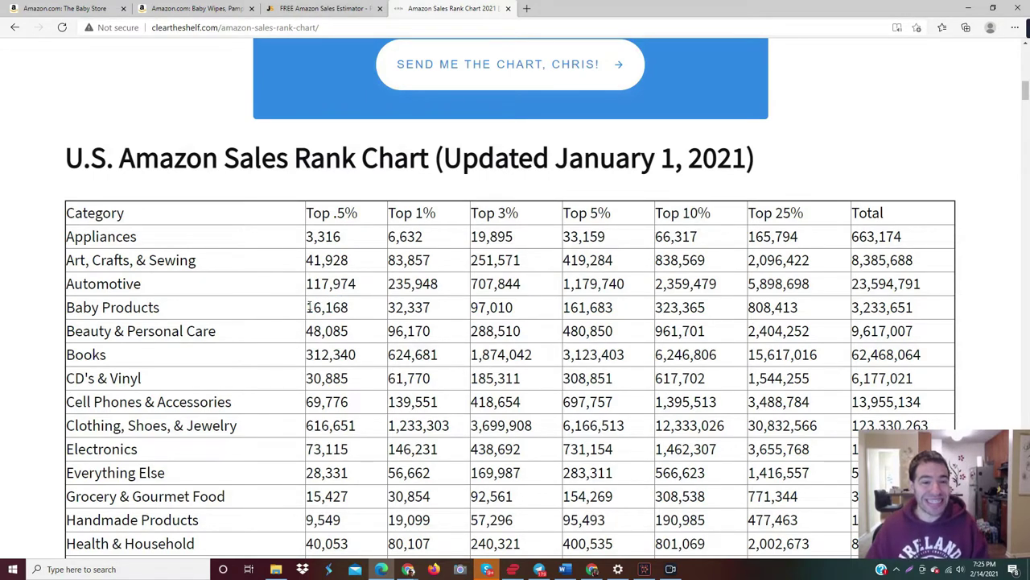
{"action": "left_click_drag", "start_coordinate": [308, 306], "coordinate": [351, 310]}
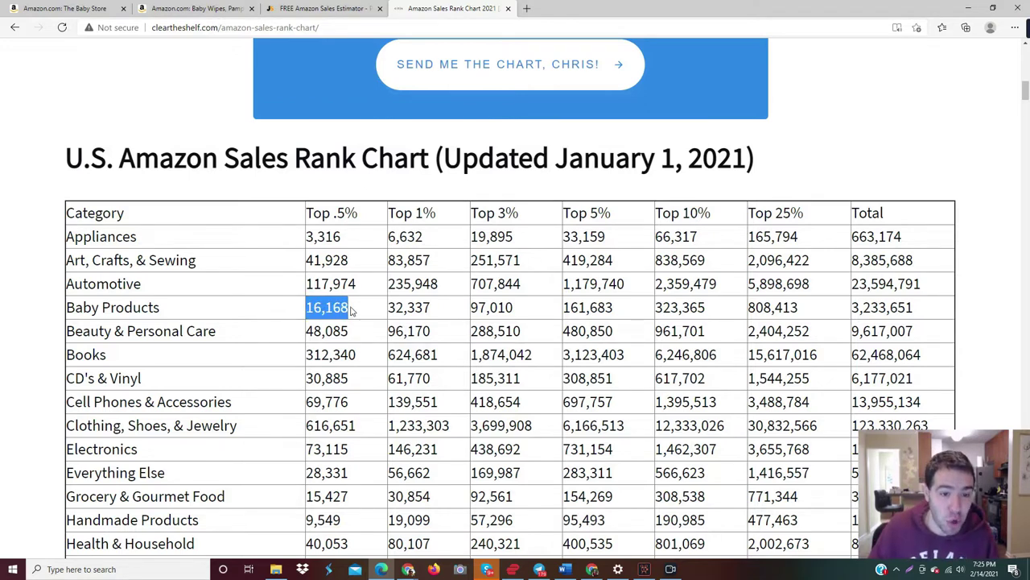
{"action": "left_click", "coordinate": [352, 313]}
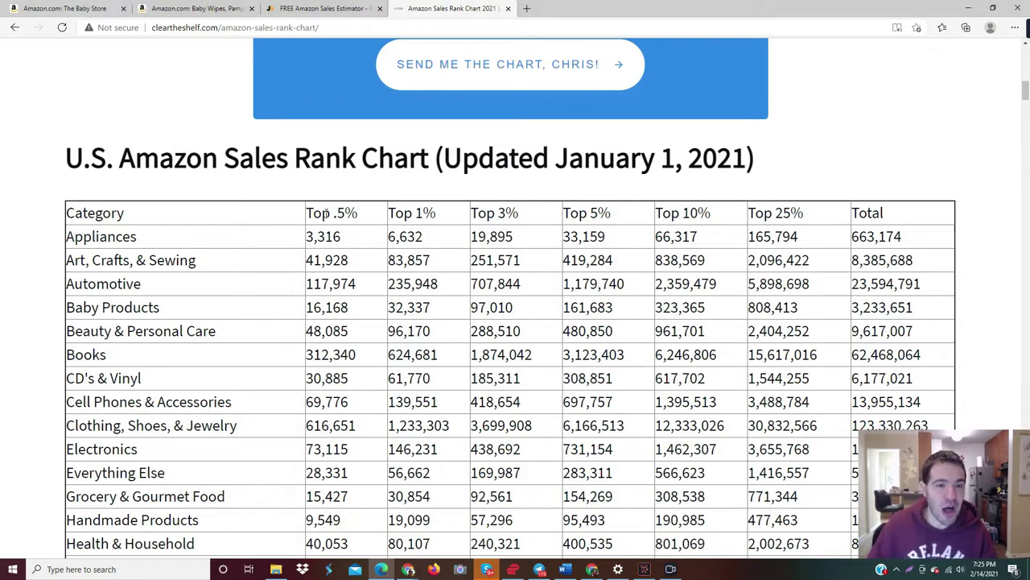
{"action": "key", "text": "ctrl+1"}
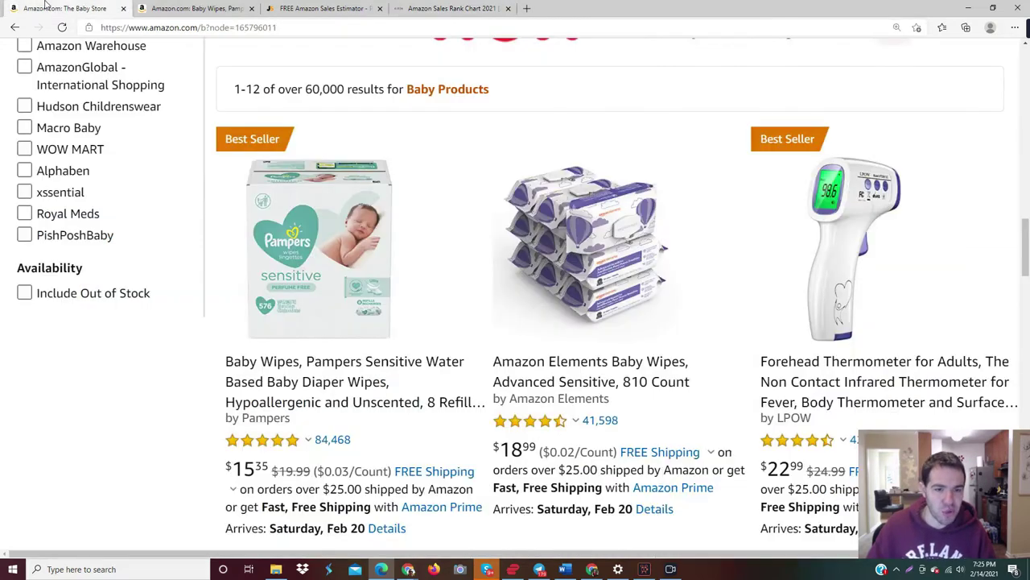
Search Amazon for 'flip flops'.
{"action": "scroll", "coordinate": [474, 291], "scroll_direction": "down", "scroll_amount": 6}
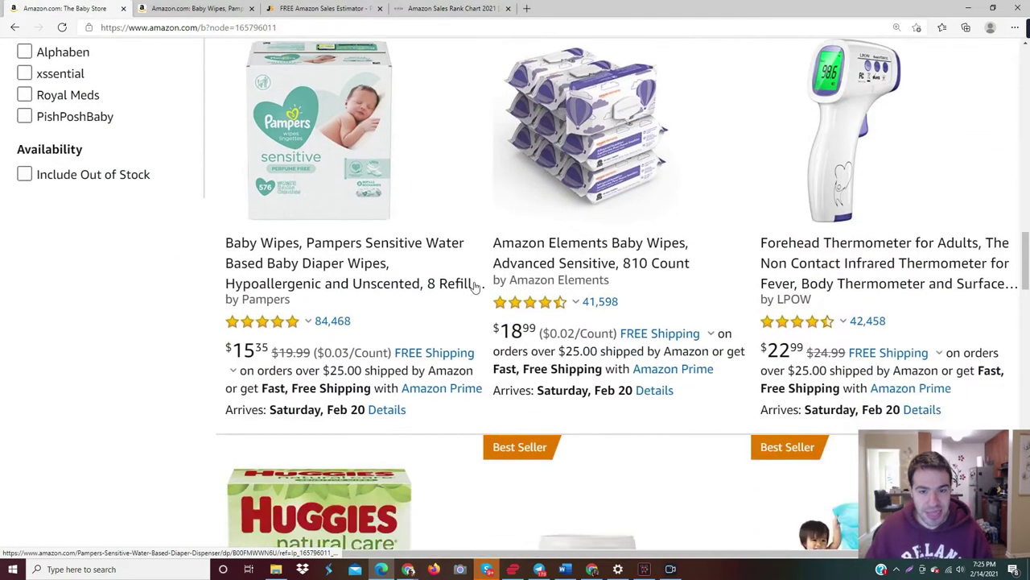
{"action": "scroll", "coordinate": [474, 287], "scroll_direction": "down", "scroll_amount": 5}
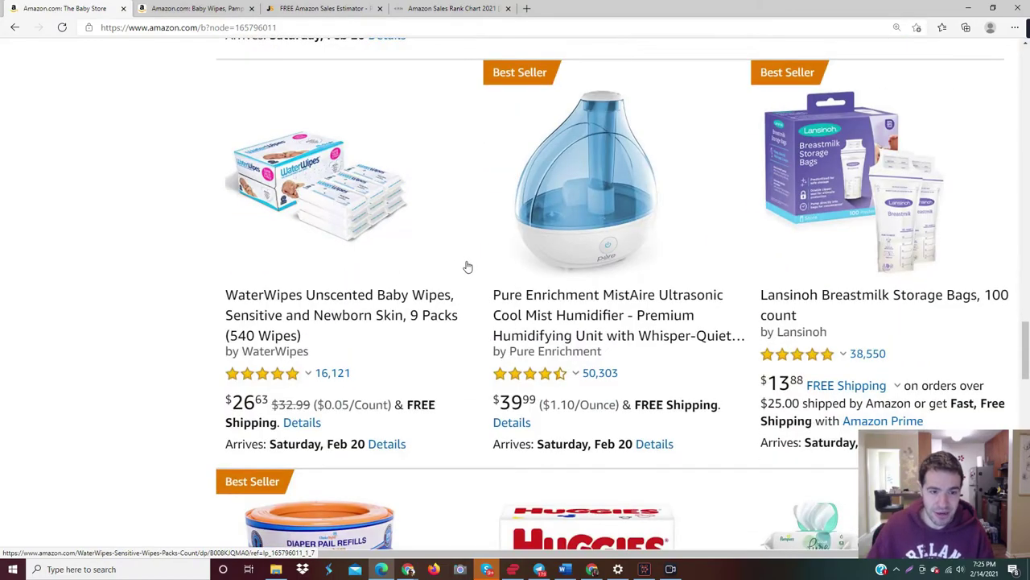
{"action": "scroll", "coordinate": [466, 262], "scroll_direction": "down", "scroll_amount": 5}
{"action": "scroll", "coordinate": [463, 257], "scroll_direction": "up", "scroll_amount": 20}
{"action": "scroll", "coordinate": [462, 249], "scroll_direction": "down", "scroll_amount": 15}
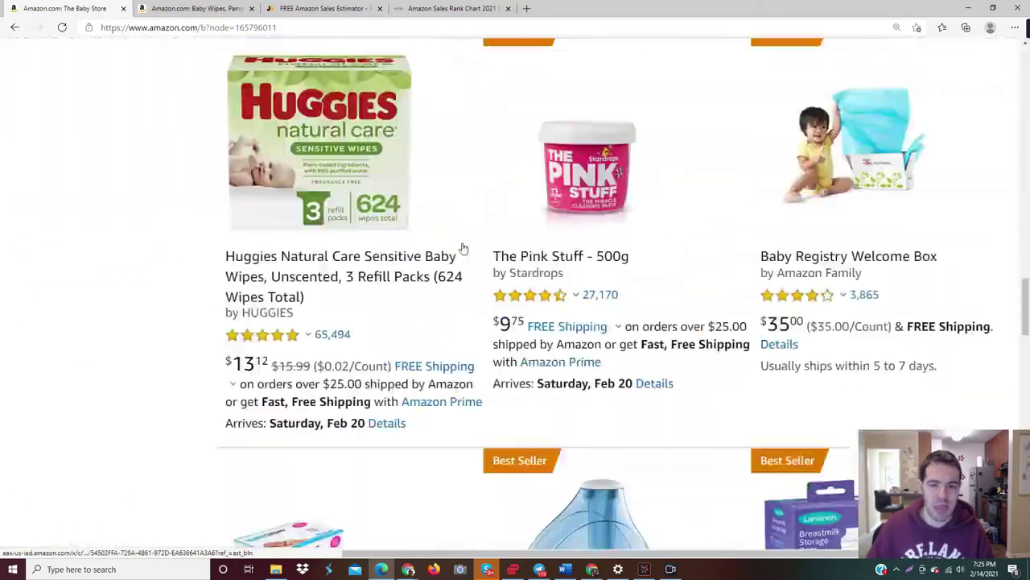
{"action": "scroll", "coordinate": [463, 248], "scroll_direction": "down", "scroll_amount": 15}
{"action": "scroll", "coordinate": [463, 248], "scroll_direction": "up", "scroll_amount": 10}
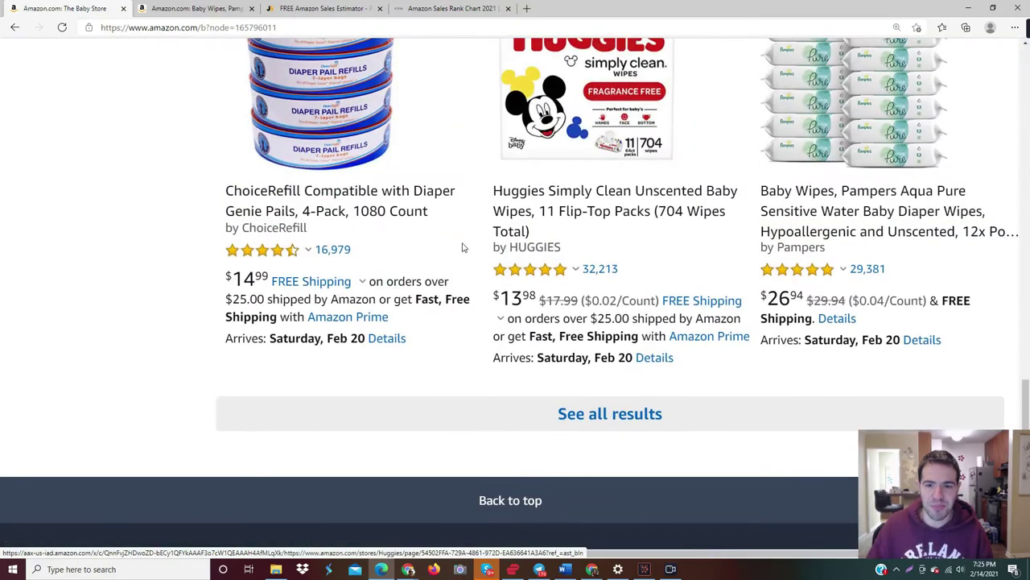
{"action": "scroll", "coordinate": [520, 280], "scroll_direction": "up", "scroll_amount": 4}
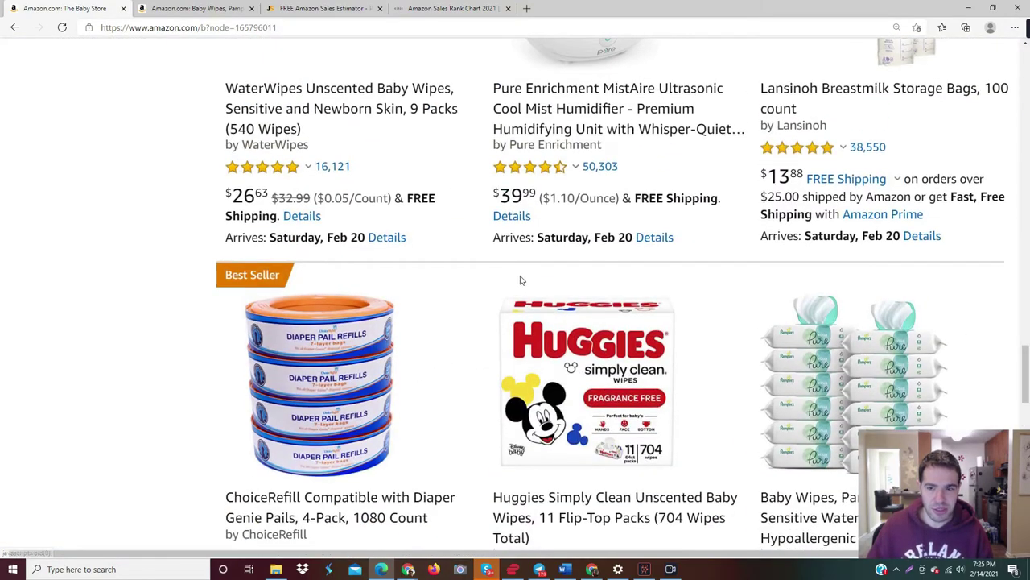
{"action": "scroll", "coordinate": [520, 280], "scroll_direction": "up", "scroll_amount": 20}
{"action": "left_click", "coordinate": [347, 53]}
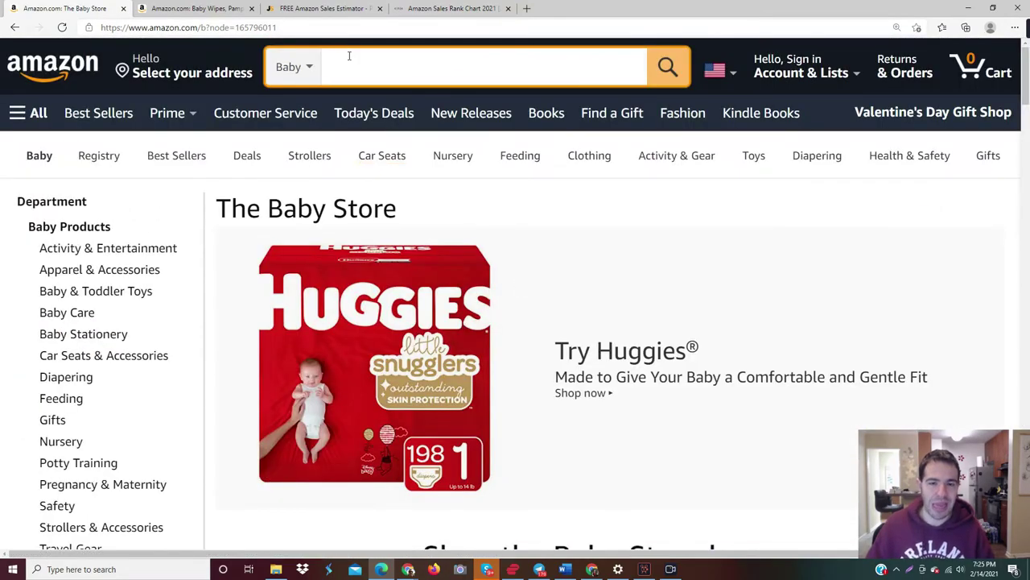
{"action": "type", "text": "flip flops"}
{"action": "key", "text": "Return"}
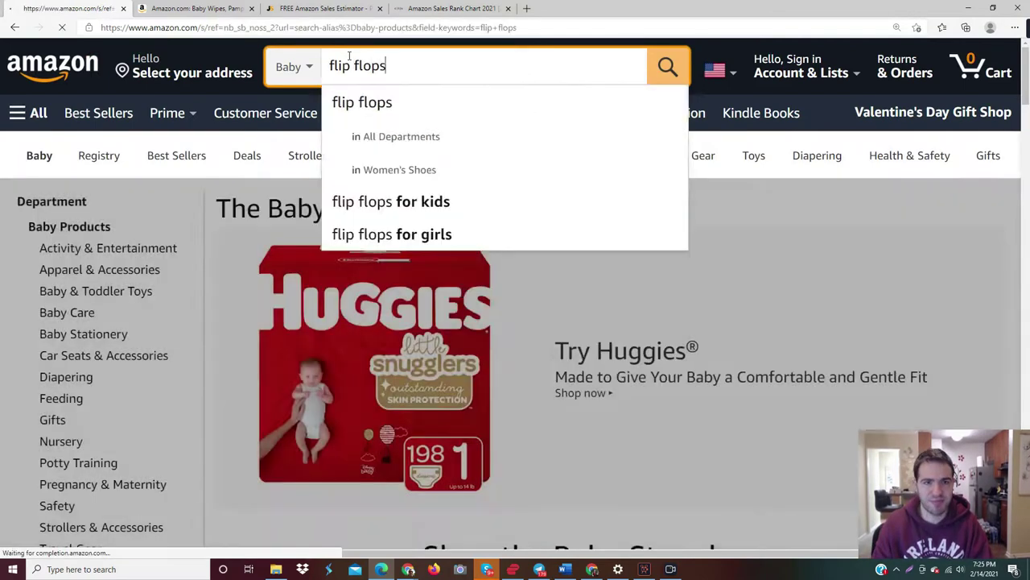
Limit the search to the Baby department and choose the 'flip flops for kids' suggestion.
{"action": "scroll", "coordinate": [400, 132], "scroll_direction": "down", "scroll_amount": 7}
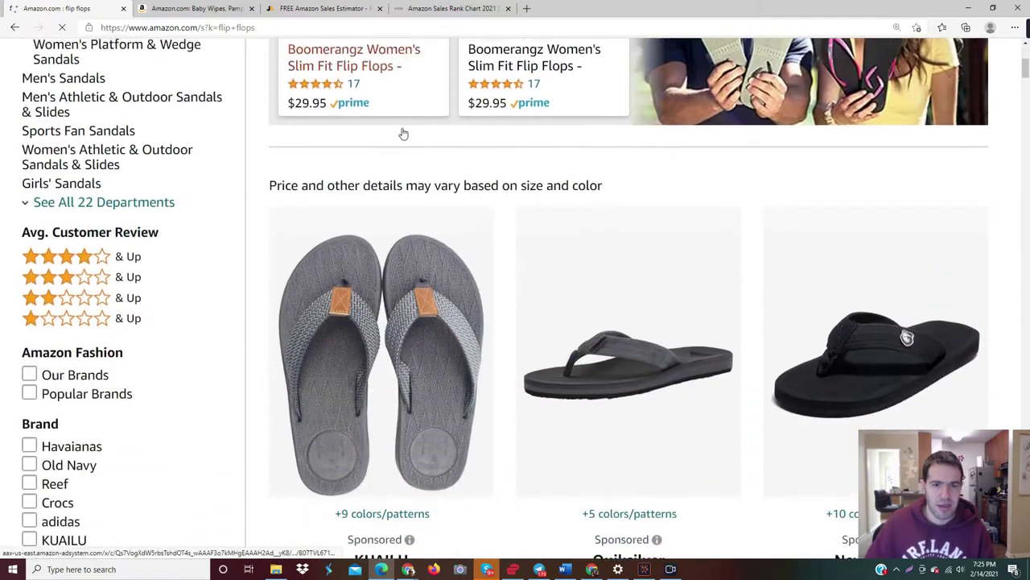
{"action": "scroll", "coordinate": [402, 133], "scroll_direction": "down", "scroll_amount": 8}
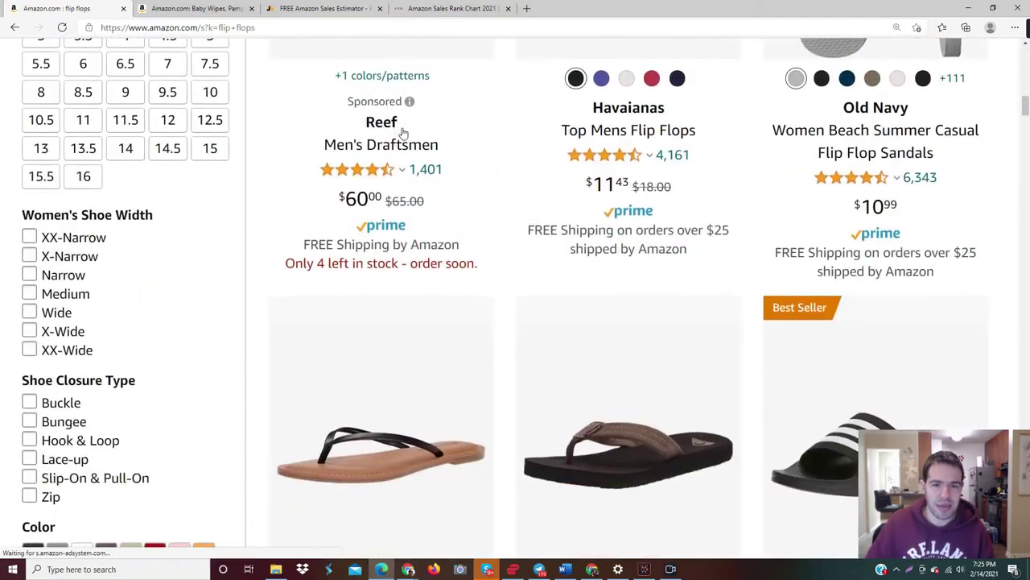
{"action": "scroll", "coordinate": [402, 133], "scroll_direction": "up", "scroll_amount": 15}
{"action": "left_click", "coordinate": [292, 66]}
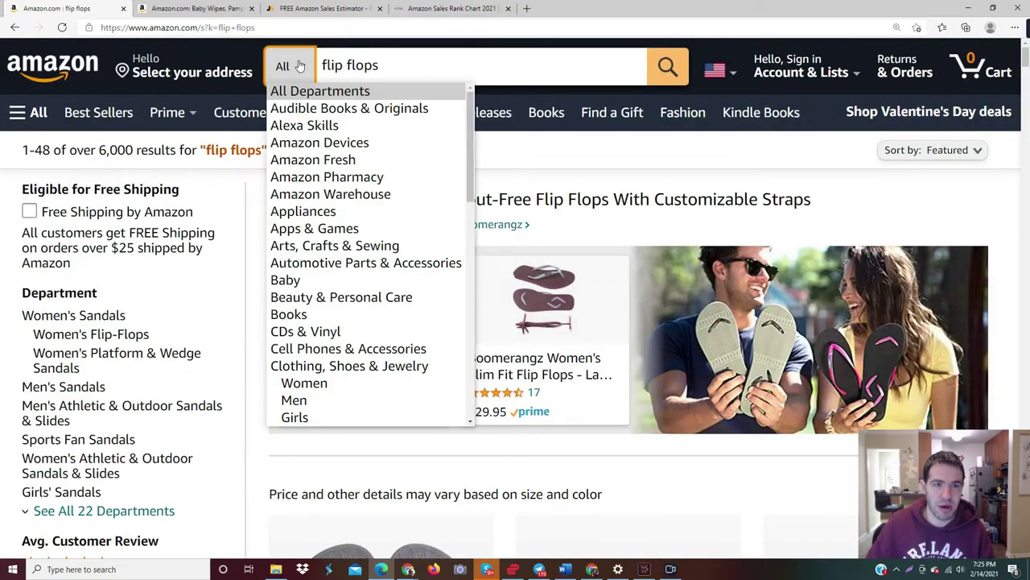
{"action": "left_click", "coordinate": [326, 281]}
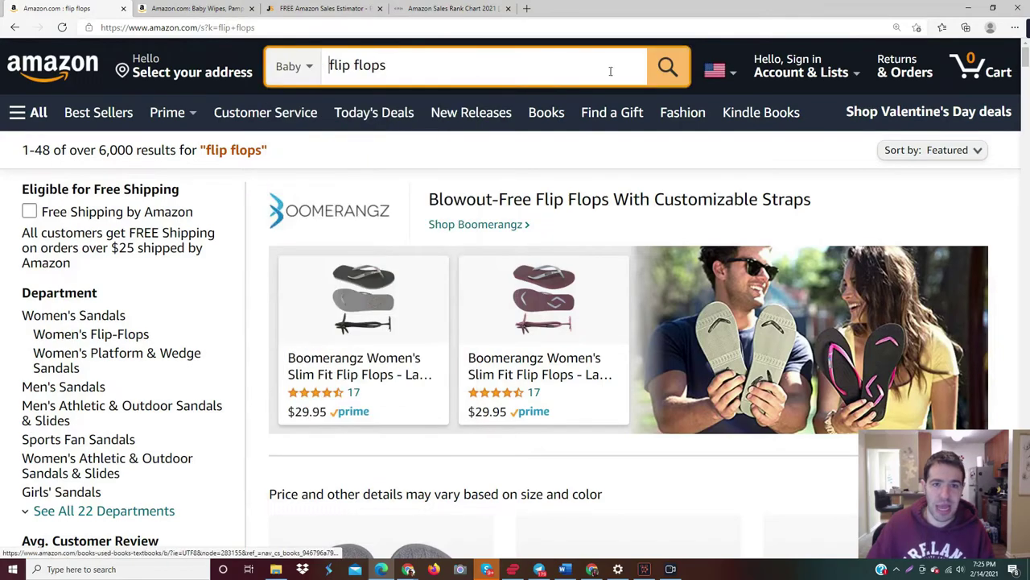
{"action": "left_click", "coordinate": [668, 66]}
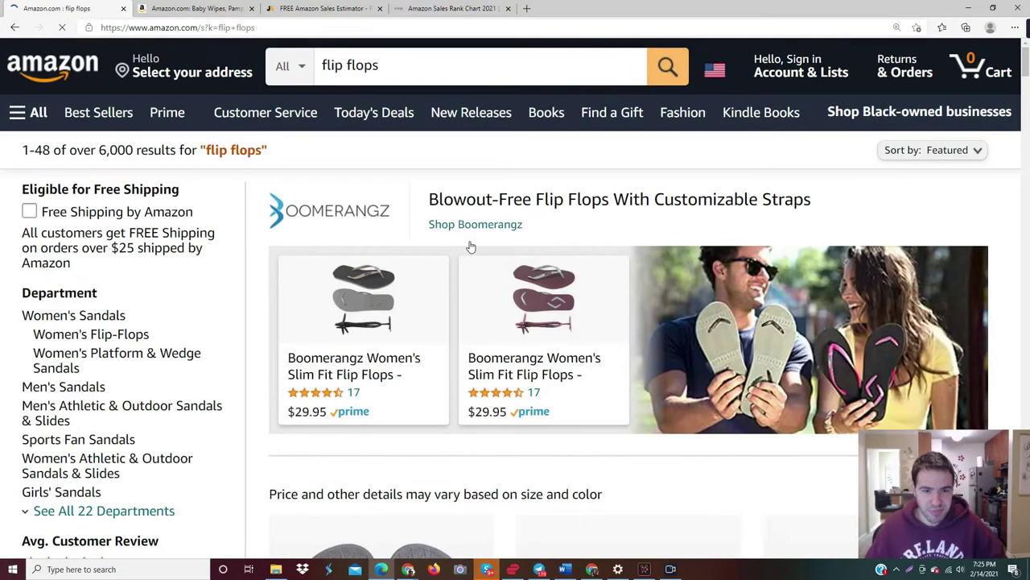
{"action": "scroll", "coordinate": [467, 247], "scroll_direction": "down", "scroll_amount": 10}
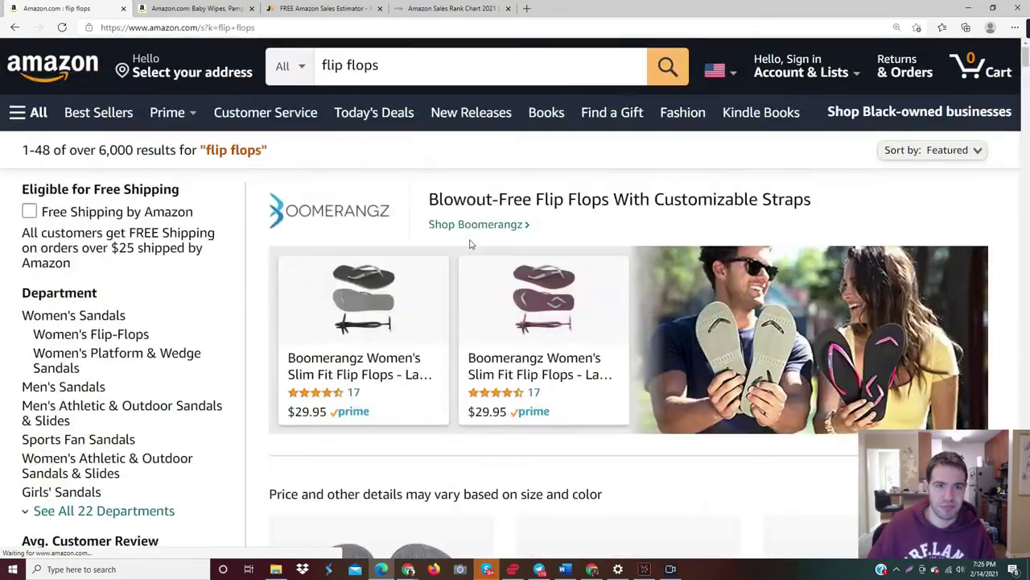
{"action": "left_click", "coordinate": [299, 66]}
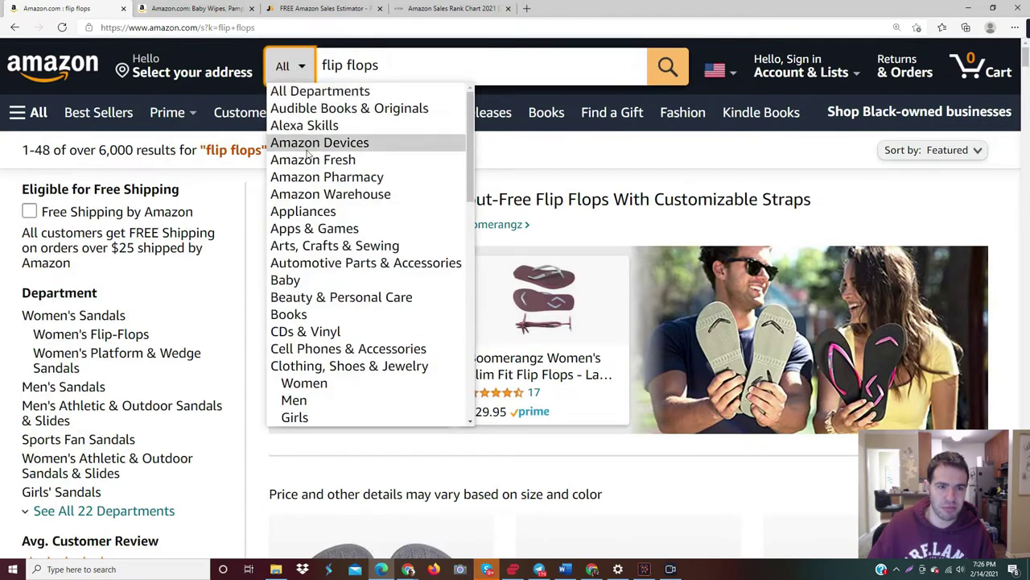
{"action": "left_click", "coordinate": [289, 279]}
{"action": "left_click", "coordinate": [522, 70]}
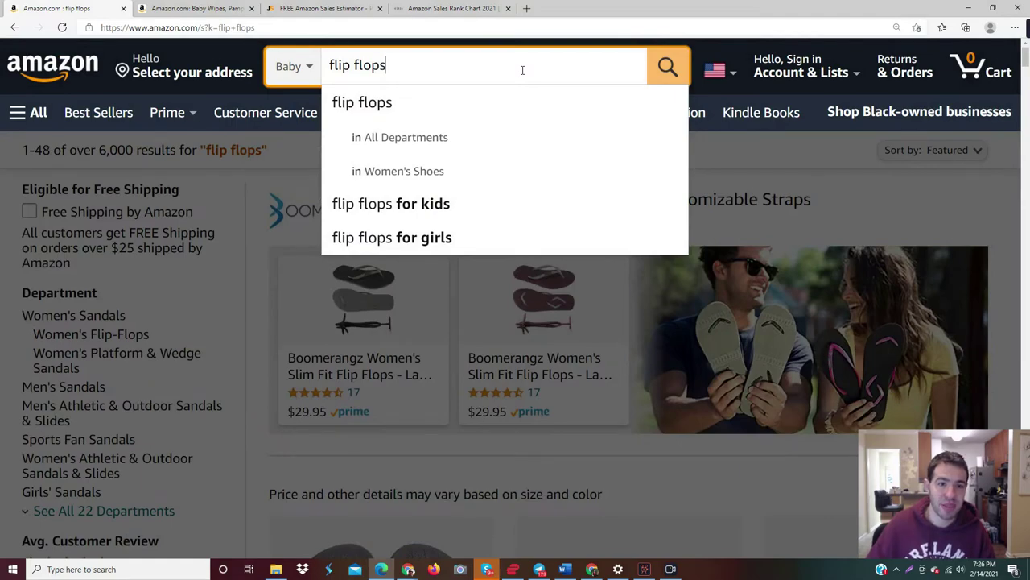
{"action": "left_click", "coordinate": [439, 206]}
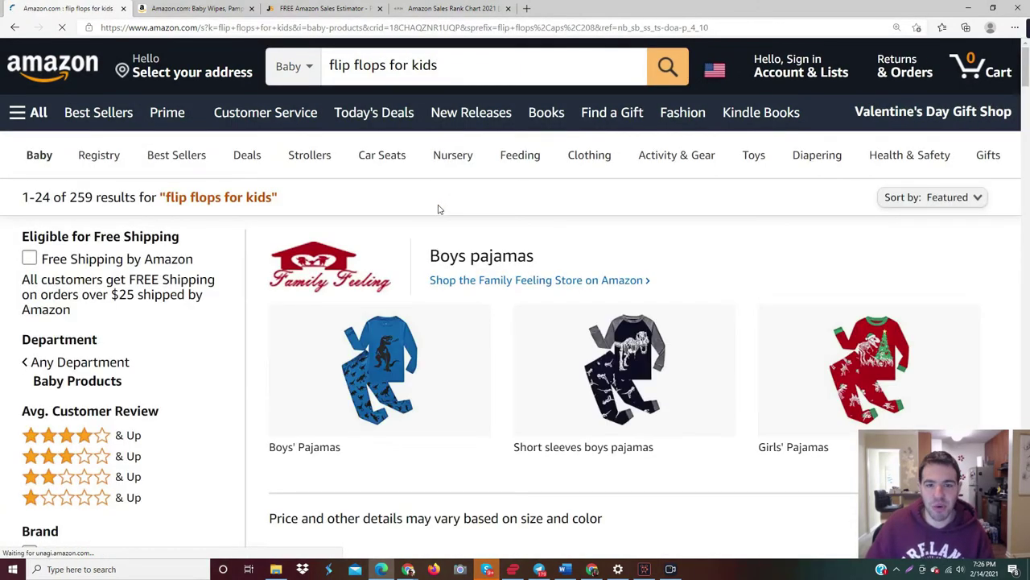
Open the Havaianas Kid's Slim Fun Sandal in a new tab.
{"action": "scroll", "coordinate": [445, 189], "scroll_direction": "down", "scroll_amount": 12}
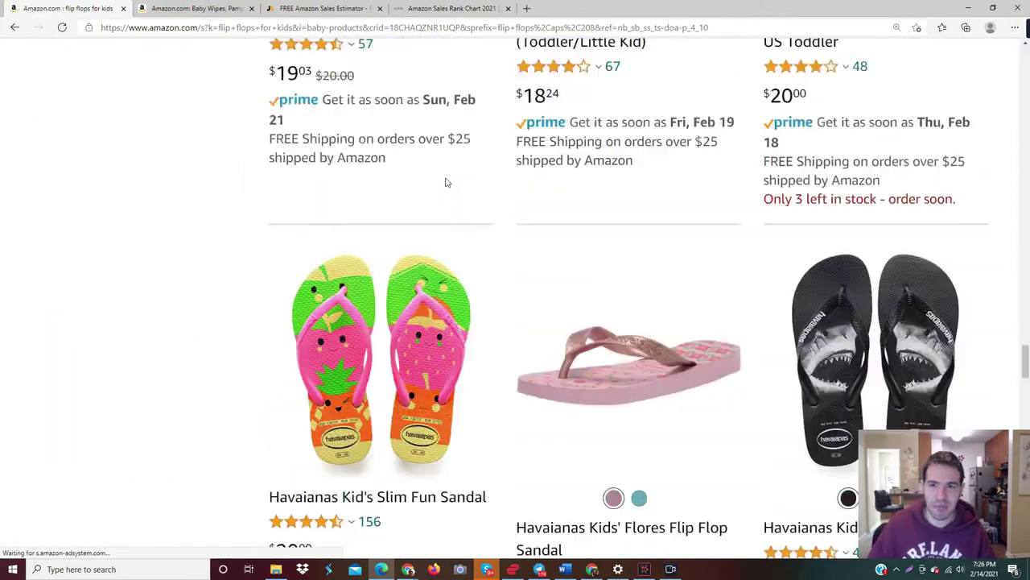
{"action": "scroll", "coordinate": [447, 182], "scroll_direction": "down", "scroll_amount": 2}
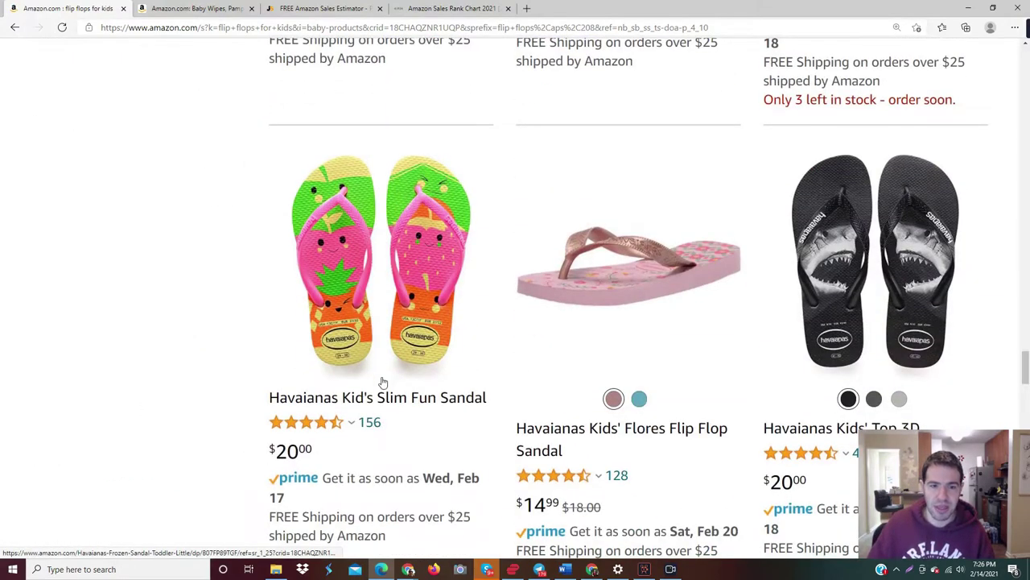
{"action": "scroll", "coordinate": [483, 356], "scroll_direction": "down", "scroll_amount": 2}
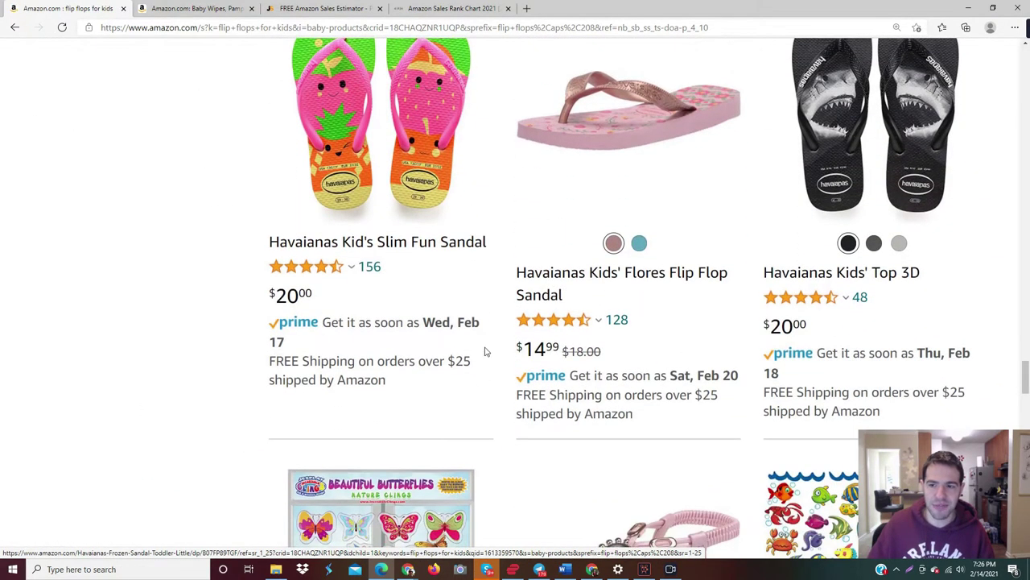
{"action": "right_click", "coordinate": [400, 250]}
{"action": "left_click", "coordinate": [417, 256]}
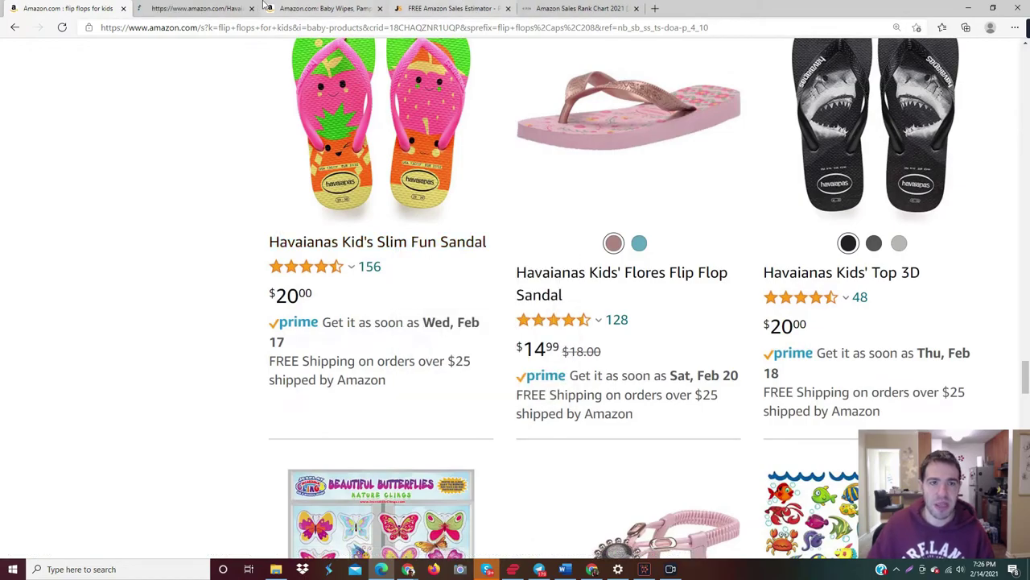
Scroll the Havaianas sandal page to its Best Sellers Rank line and highlight it.
{"action": "left_click", "coordinate": [232, 9]}
{"action": "scroll", "coordinate": [273, 219], "scroll_direction": "down", "scroll_amount": 10}
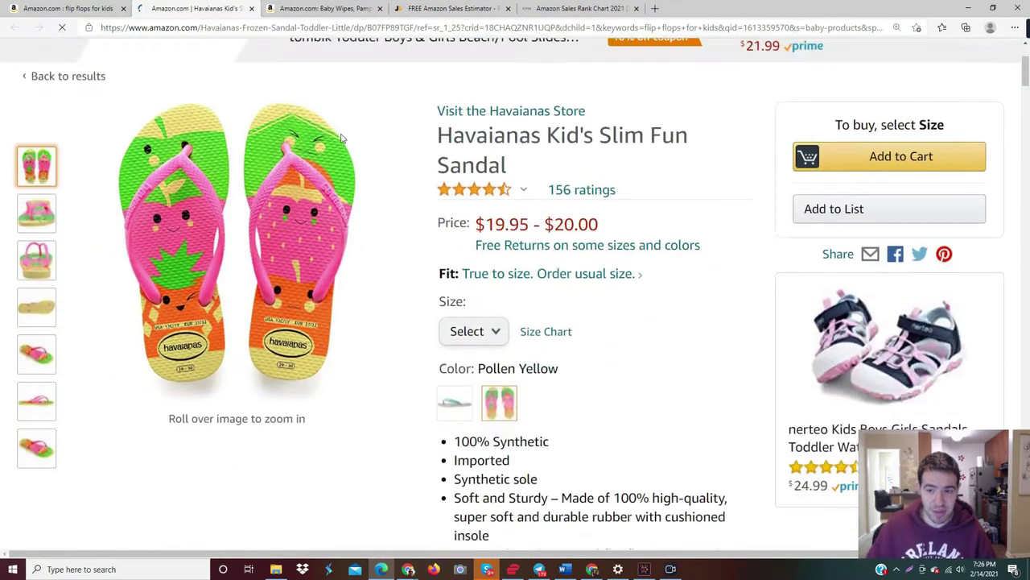
{"action": "scroll", "coordinate": [273, 219], "scroll_direction": "down", "scroll_amount": 15}
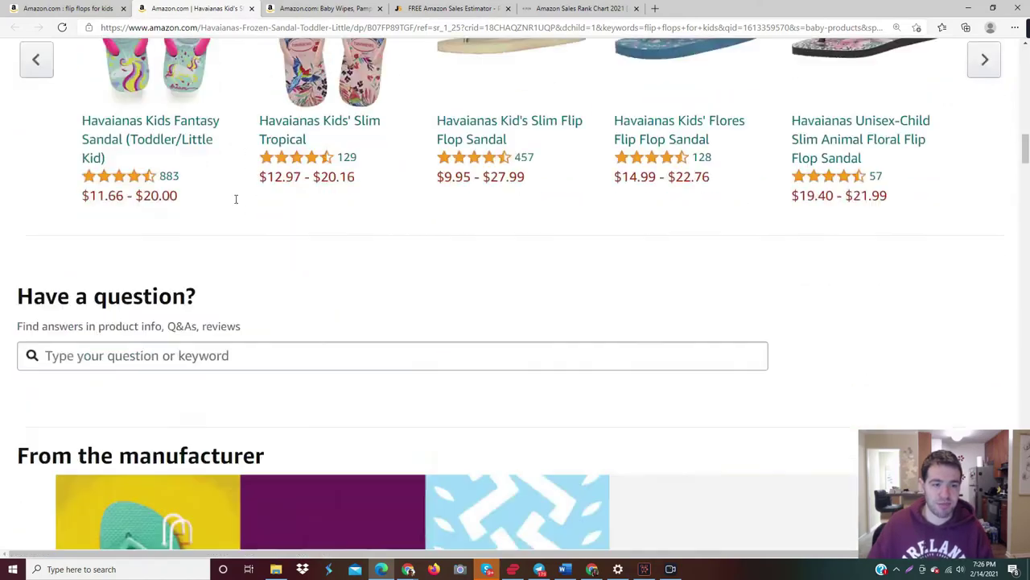
{"action": "scroll", "coordinate": [232, 194], "scroll_direction": "down", "scroll_amount": 15}
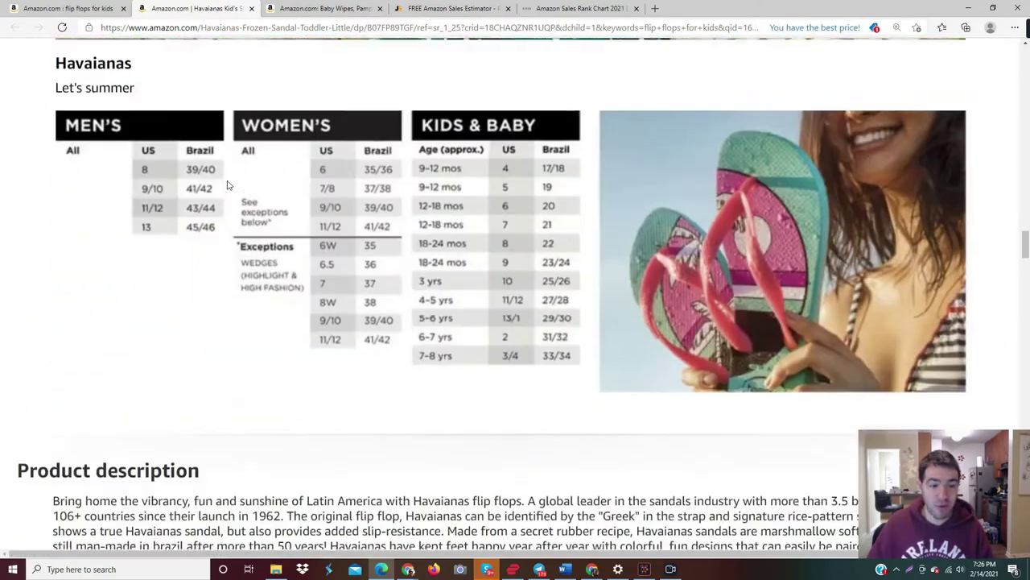
{"action": "scroll", "coordinate": [227, 185], "scroll_direction": "up", "scroll_amount": 2}
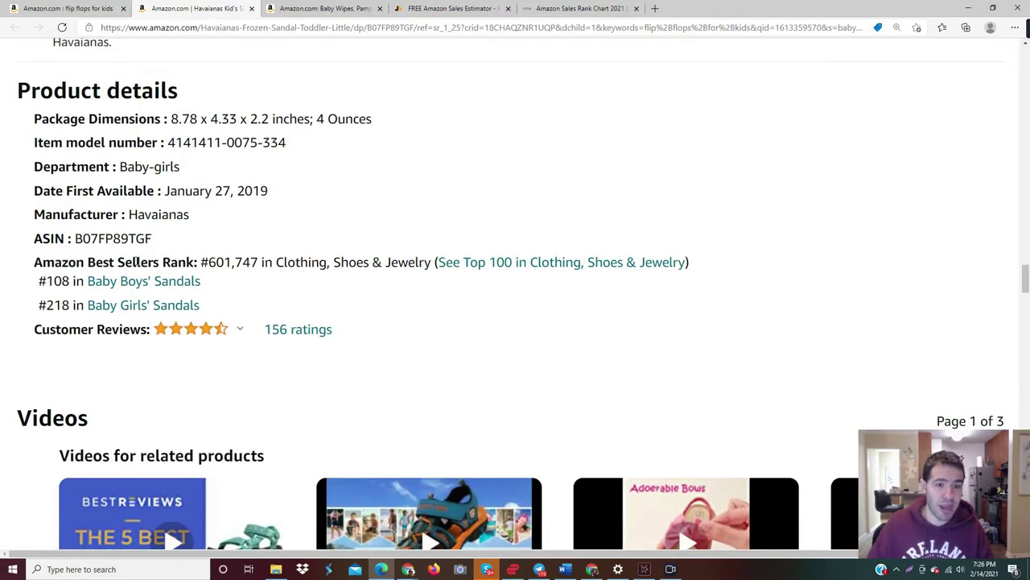
{"action": "left_click_drag", "start_coordinate": [35, 259], "coordinate": [433, 261]}
{"action": "left_click", "coordinate": [205, 262]}
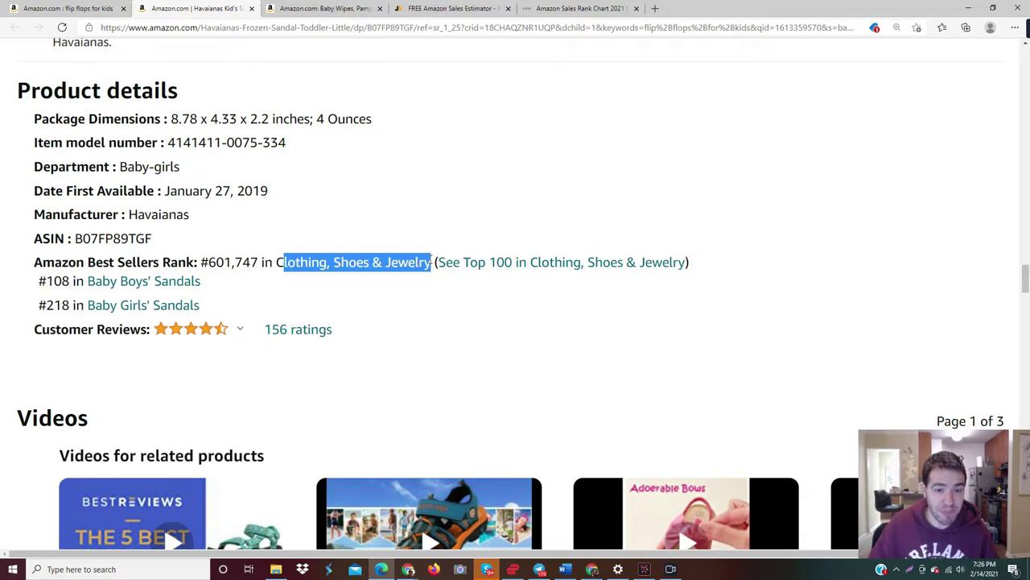
Highlight the Clothing, Shoes & Jewelry category and the #108 Baby Boys' Sandals rank.
{"action": "left_click", "coordinate": [390, 268]}
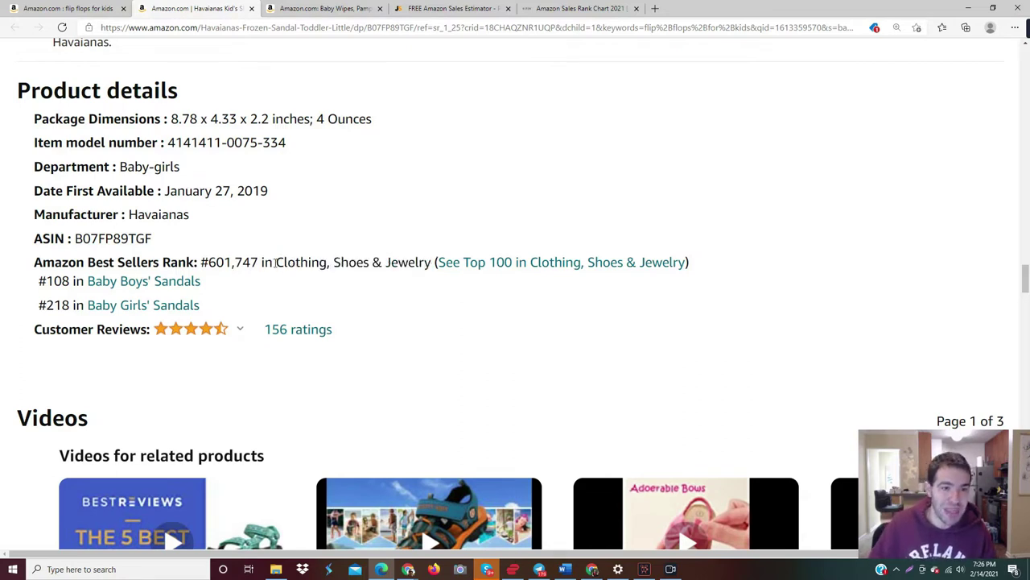
{"action": "left_click_drag", "start_coordinate": [277, 264], "coordinate": [431, 267]}
{"action": "left_click", "coordinate": [429, 268]}
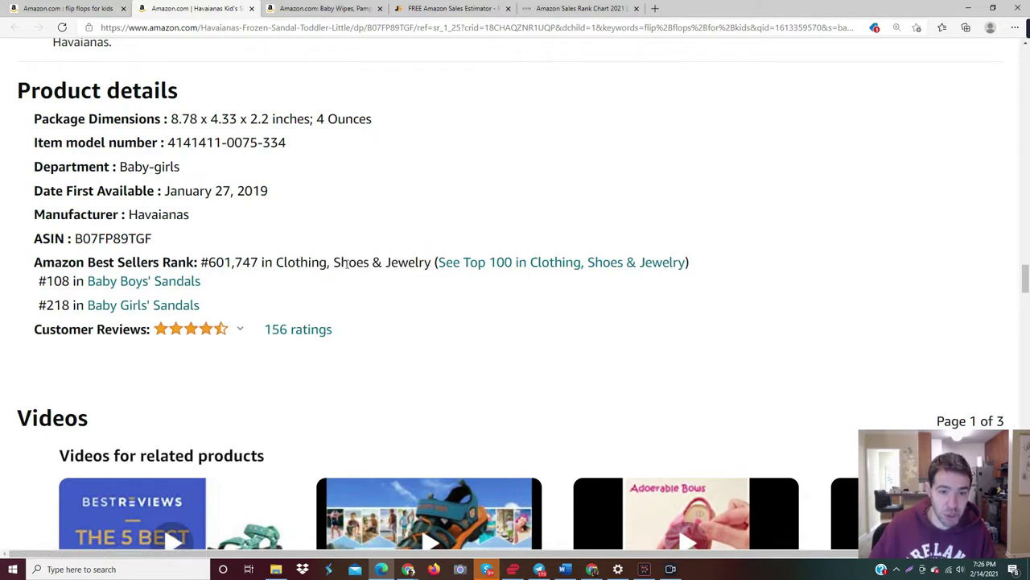
{"action": "double_click", "coordinate": [49, 281]}
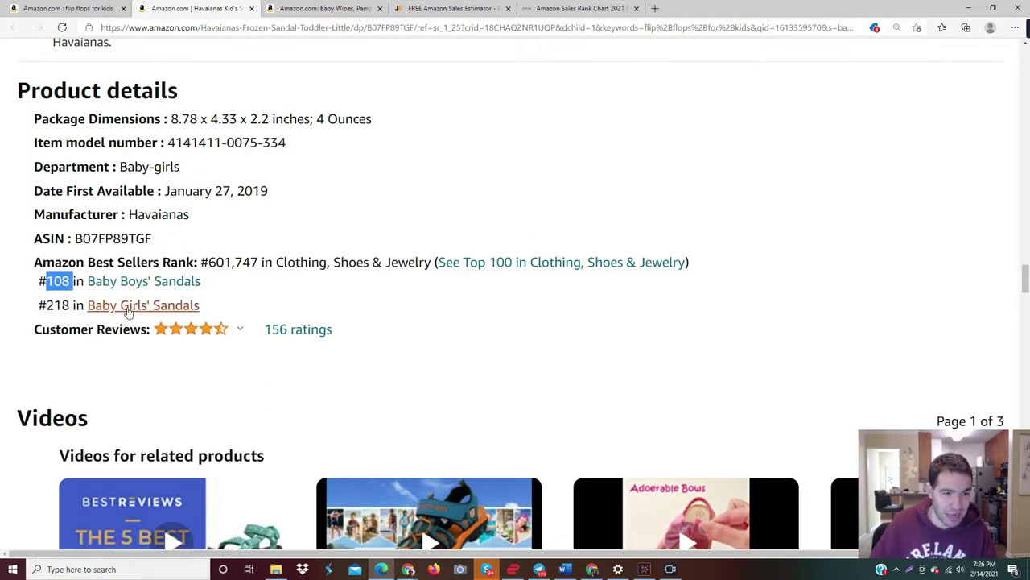
{"action": "left_click", "coordinate": [41, 280]}
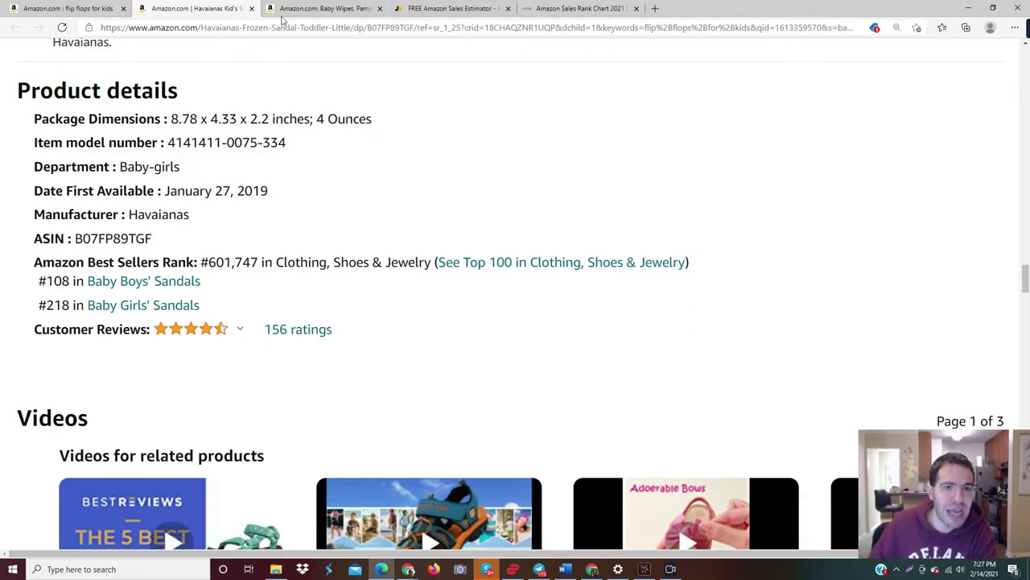
Locate the Clothing, Shoes, & Jewelry row in the Sales Rank Chart.
{"action": "left_click_drag", "start_coordinate": [276, 262], "coordinate": [409, 261]}
{"action": "left_click", "coordinate": [536, 9]}
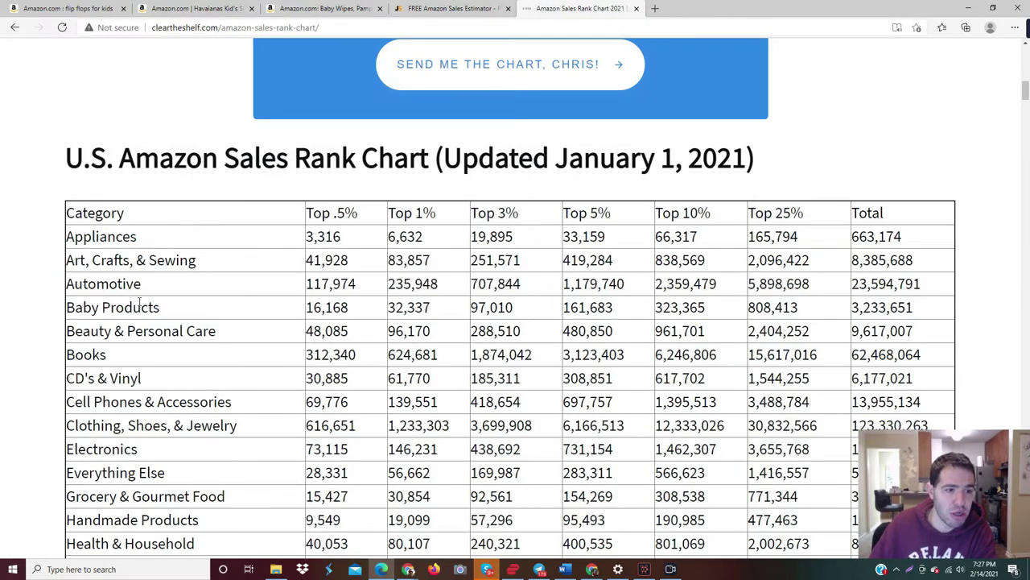
{"action": "scroll", "coordinate": [140, 302], "scroll_direction": "down", "scroll_amount": 2}
{"action": "left_click_drag", "start_coordinate": [74, 269], "coordinate": [236, 270]}
{"action": "scroll", "coordinate": [236, 272], "scroll_direction": "up", "scroll_amount": 2}
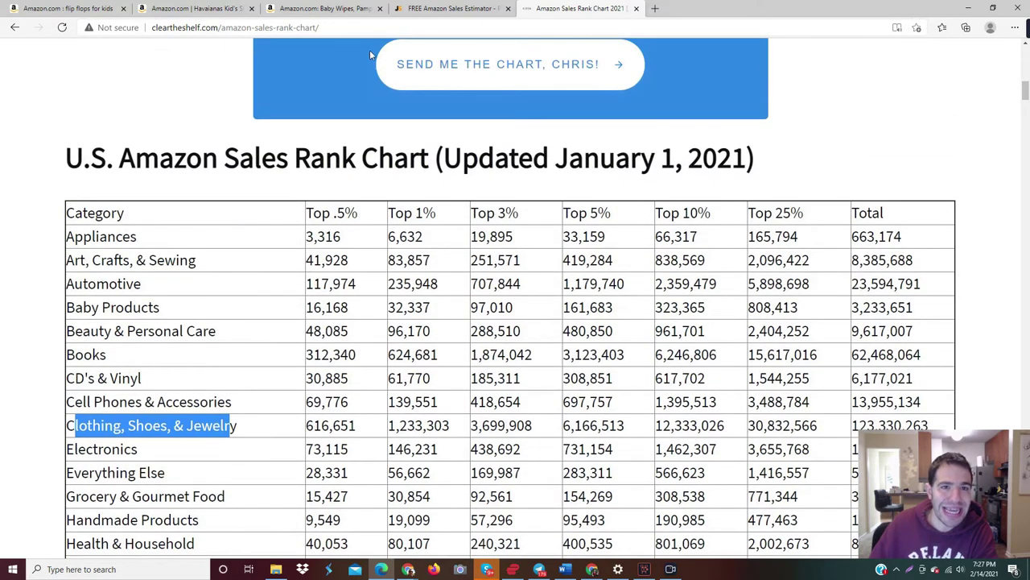
Compare the sandal's 601,747 rank with the Clothing Top .5% cutoff of 616,651.
{"action": "left_click", "coordinate": [192, 7]}
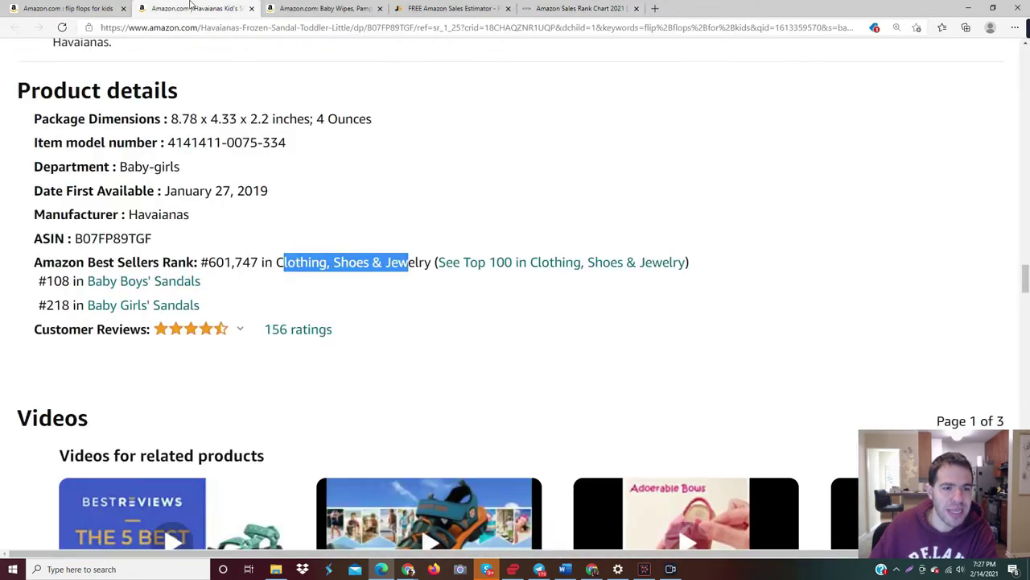
{"action": "left_click_drag", "start_coordinate": [231, 262], "coordinate": [208, 261]}
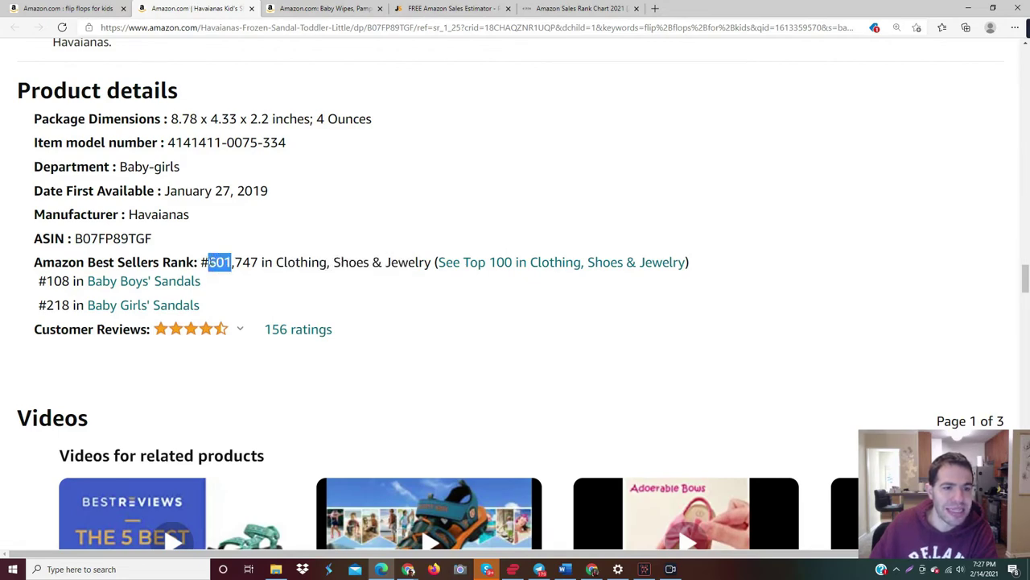
{"action": "left_click", "coordinate": [91, 7]}
{"action": "left_click", "coordinate": [554, 8]}
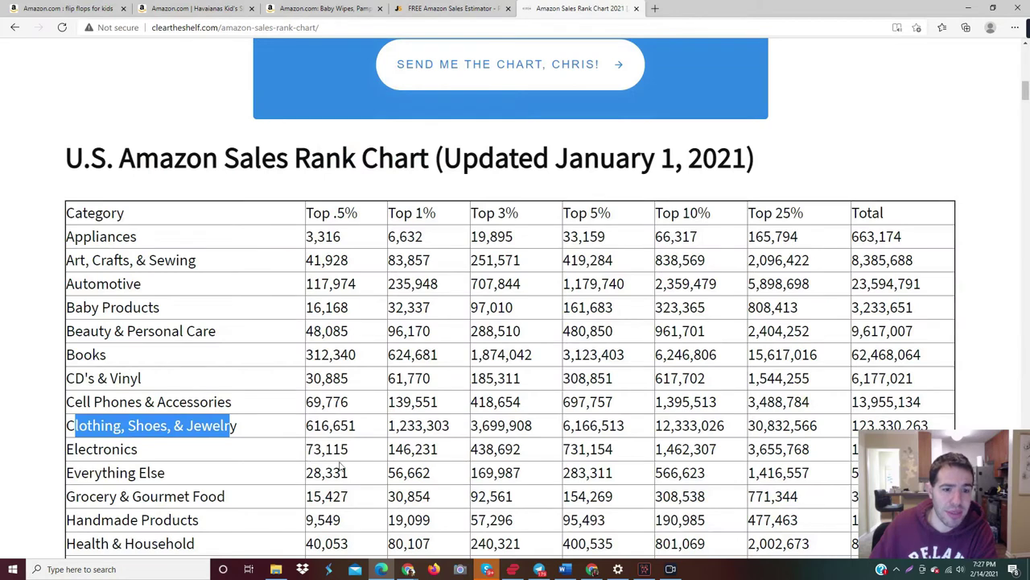
{"action": "left_click_drag", "start_coordinate": [308, 427], "coordinate": [359, 433]}
{"action": "left_click", "coordinate": [360, 432]}
{"action": "left_click", "coordinate": [360, 432]}
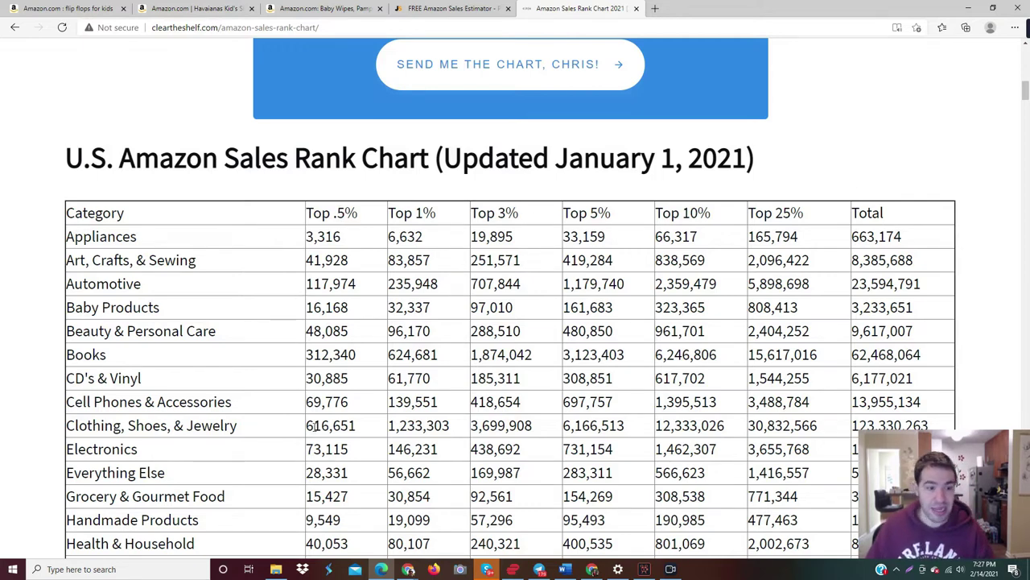
Highlight the Clothing total 123,330,263 and the Baby Products total 3,233,651.
{"action": "scroll", "coordinate": [315, 429], "scroll_direction": "down", "scroll_amount": 1}
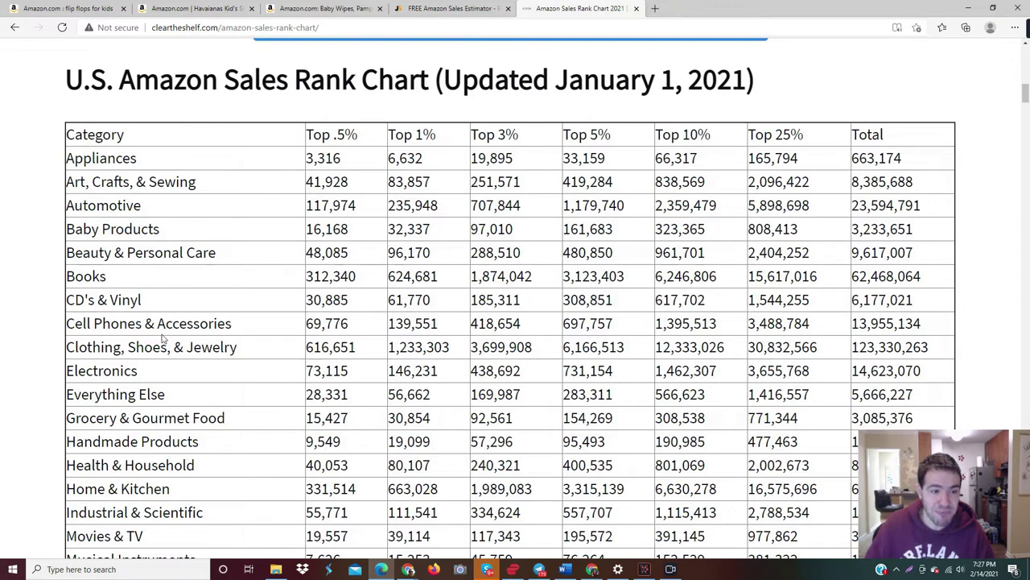
{"action": "left_click_drag", "start_coordinate": [68, 345], "coordinate": [259, 346]}
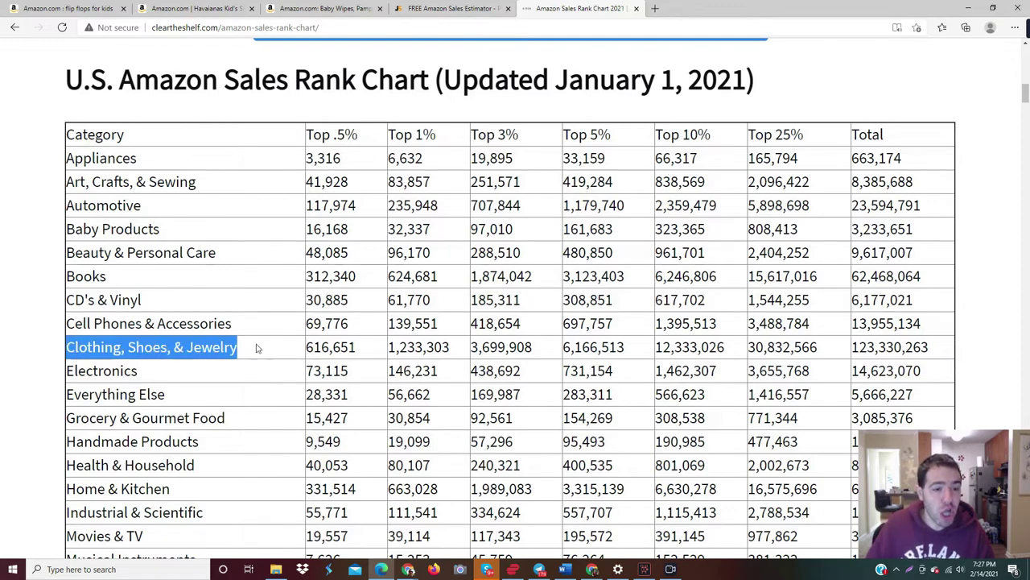
{"action": "double_click", "coordinate": [862, 346]}
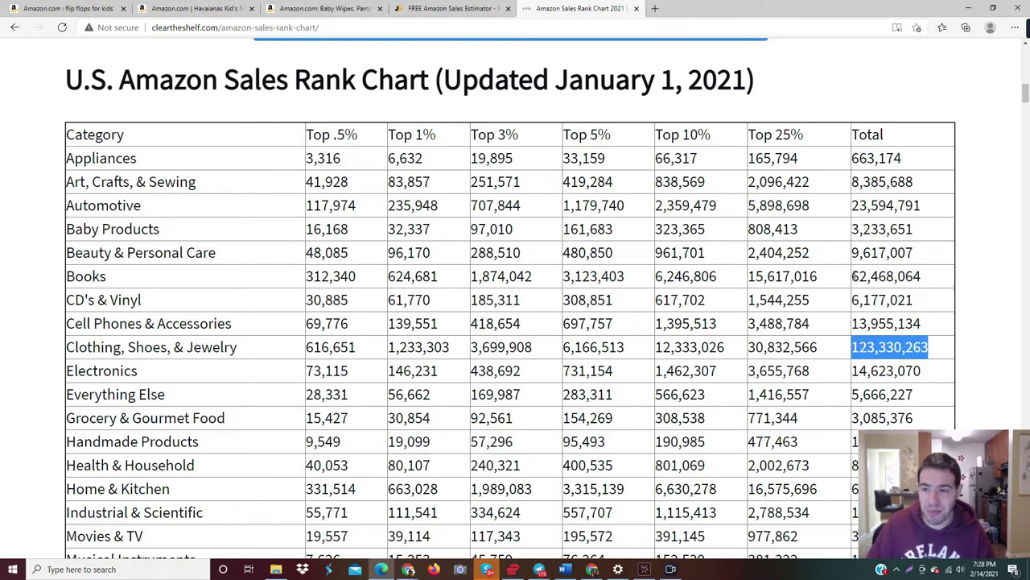
{"action": "double_click", "coordinate": [865, 231]}
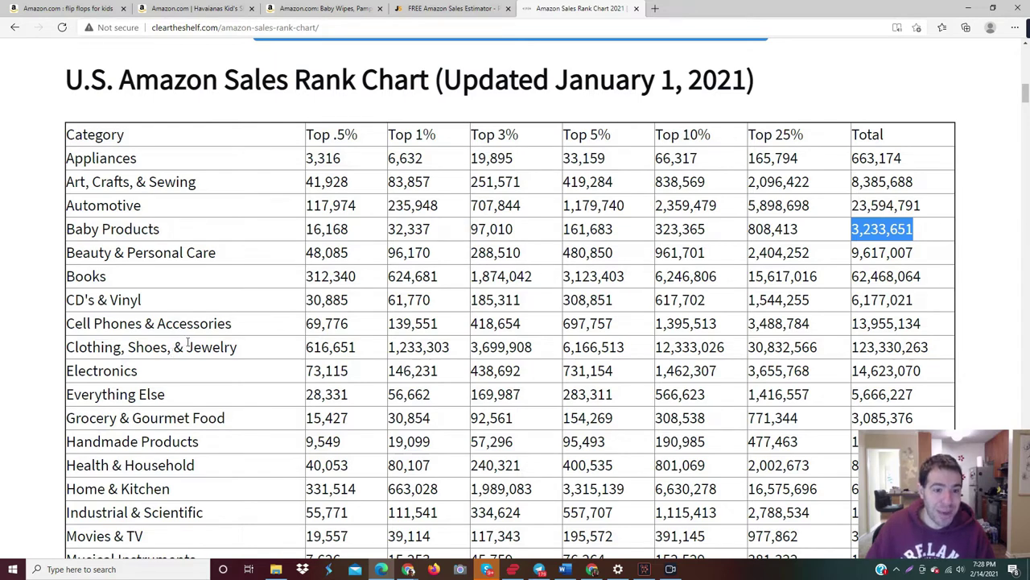
{"action": "left_click_drag", "start_coordinate": [855, 347], "coordinate": [944, 352]}
{"action": "left_click", "coordinate": [940, 351]}
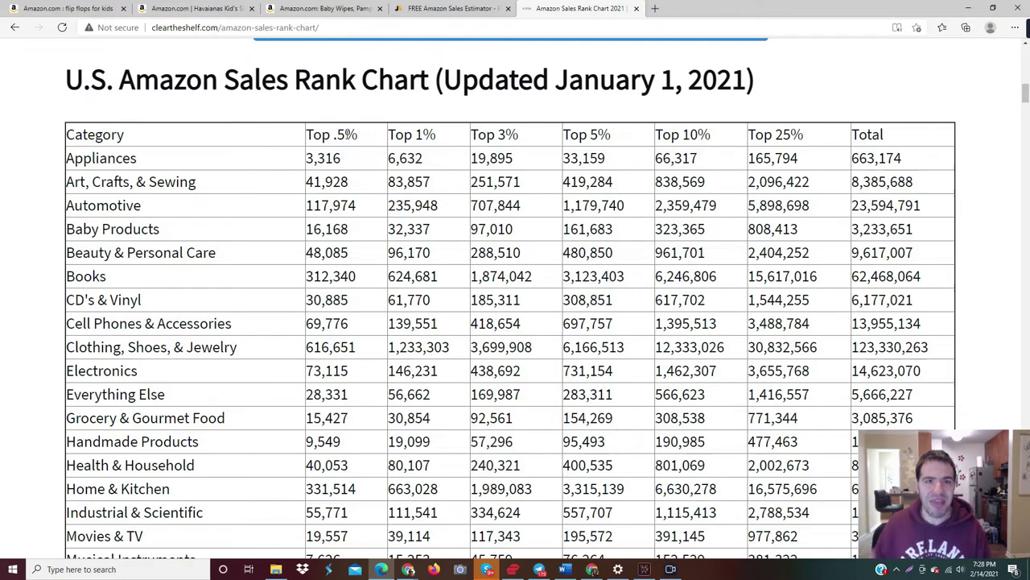
{"action": "left_click", "coordinate": [182, 7]}
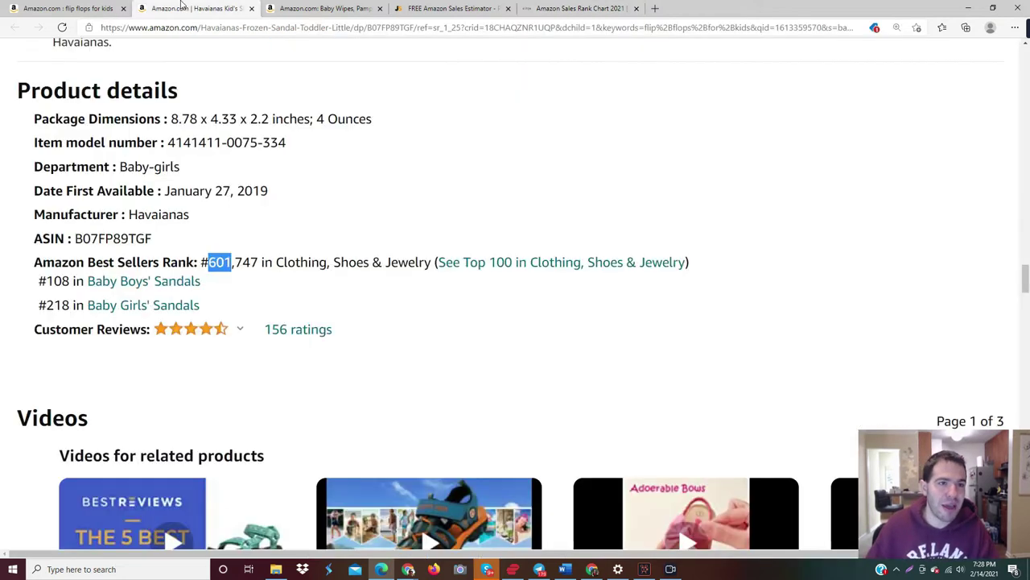
Select the rank 601,747 on the sandal page and switch to Jungle Scout's sales estimator.
{"action": "left_click", "coordinate": [203, 259]}
{"action": "left_click_drag", "start_coordinate": [208, 261], "coordinate": [259, 265]}
{"action": "key", "text": "ctrl+c"}
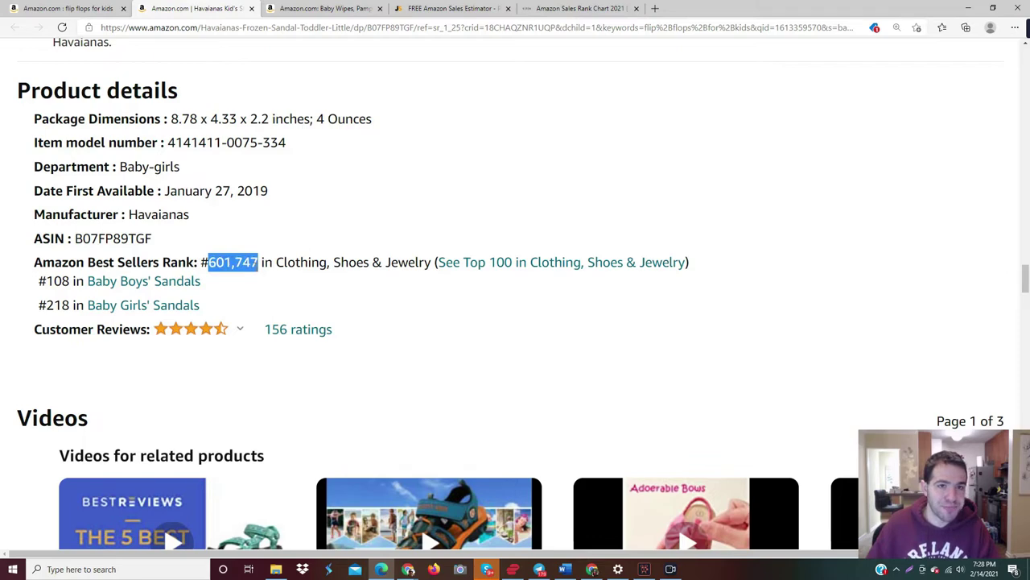
{"action": "left_click", "coordinate": [467, 6]}
{"action": "scroll", "coordinate": [481, 229], "scroll_direction": "down", "scroll_amount": 2}
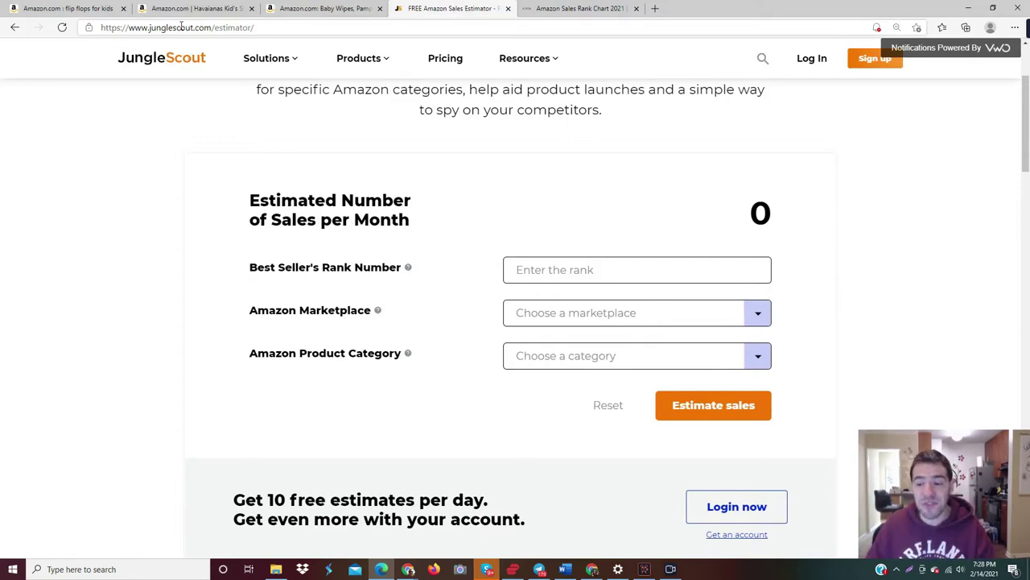
Paste 601,747 into the Best Seller's Rank Number field.
{"action": "left_click", "coordinate": [197, 27]}
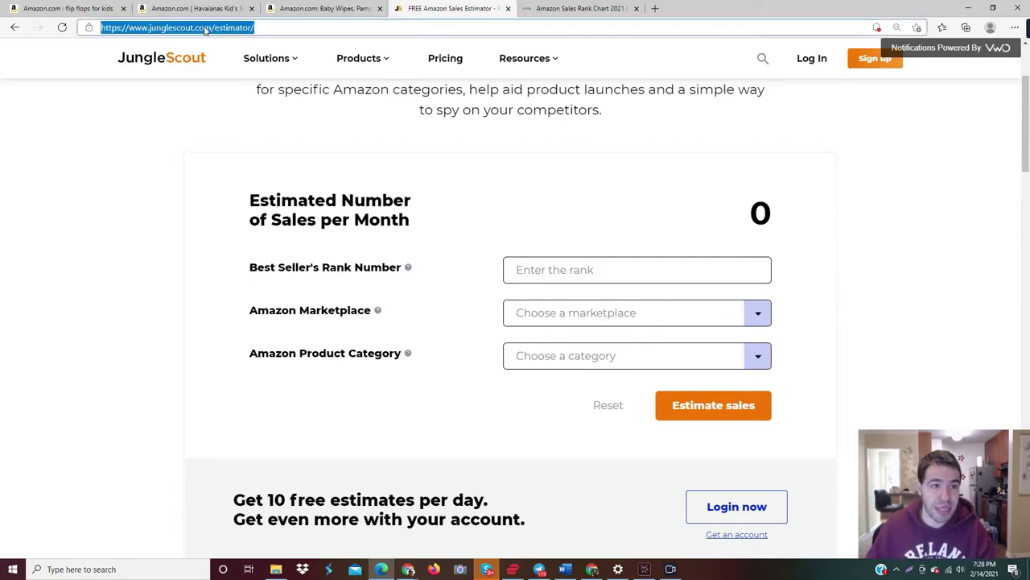
{"action": "left_click", "coordinate": [544, 8]}
{"action": "left_click", "coordinate": [445, 7]}
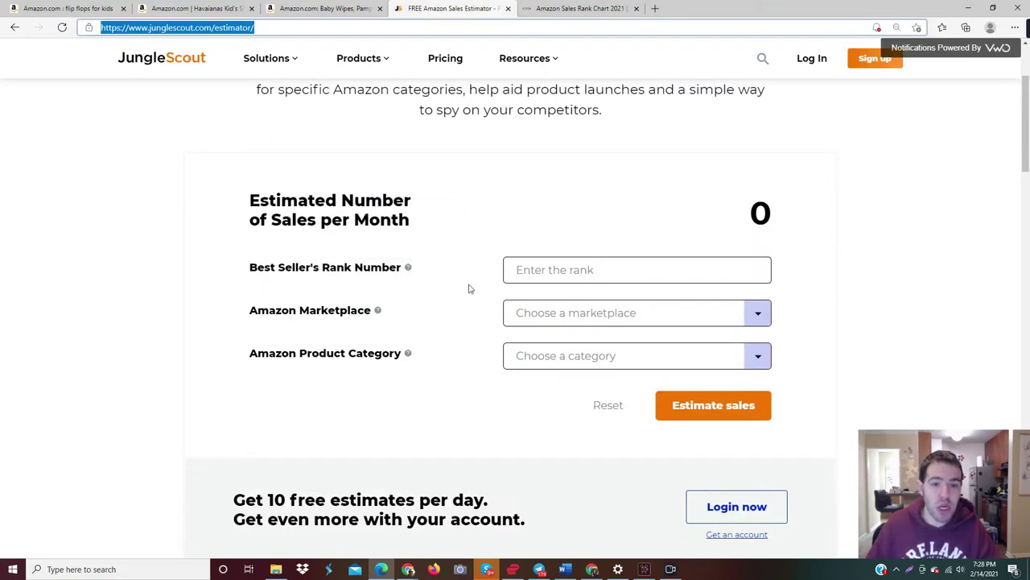
{"action": "left_click", "coordinate": [533, 268]}
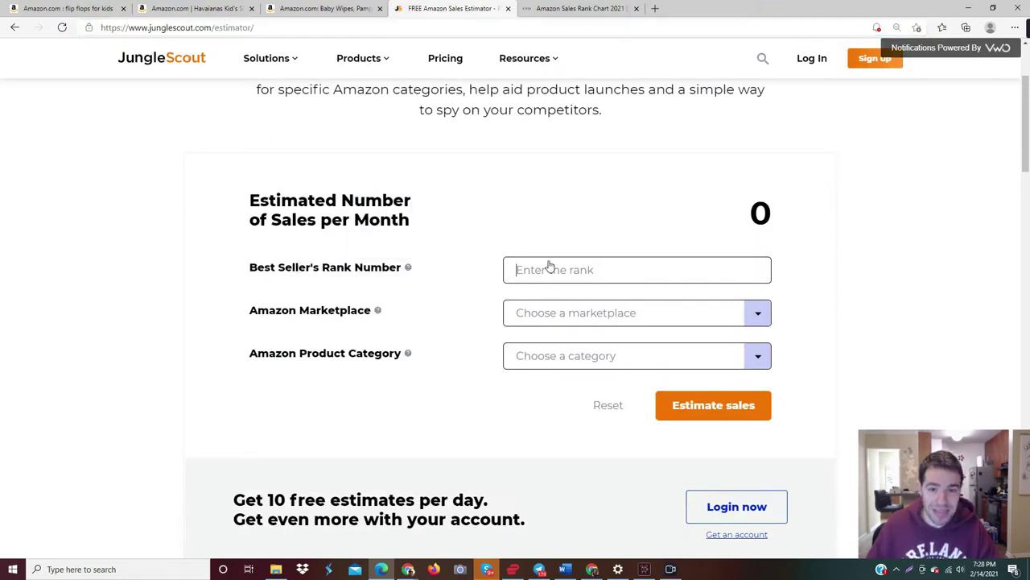
{"action": "key", "text": "ctrl+v"}
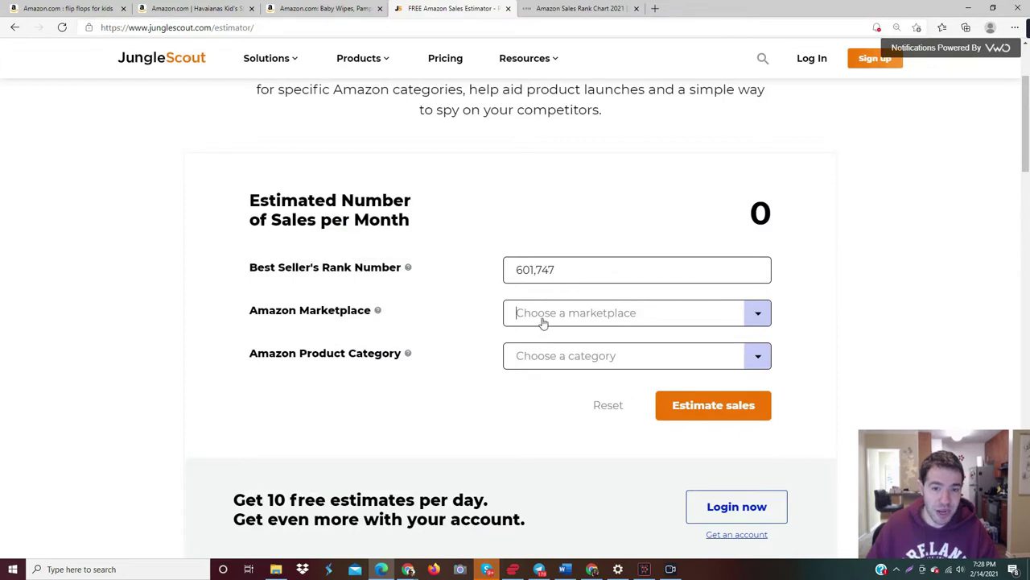
Estimate sales with United States of America and Clothing, Shoes & Jewelry selected.
{"action": "left_click", "coordinate": [543, 320]}
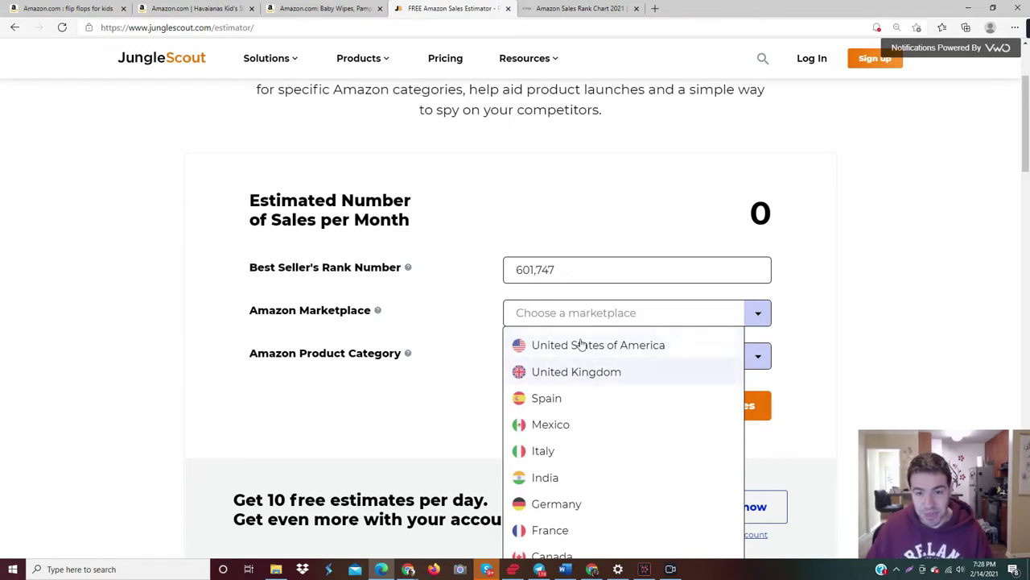
{"action": "left_click", "coordinate": [579, 344]}
{"action": "left_click", "coordinate": [569, 363]}
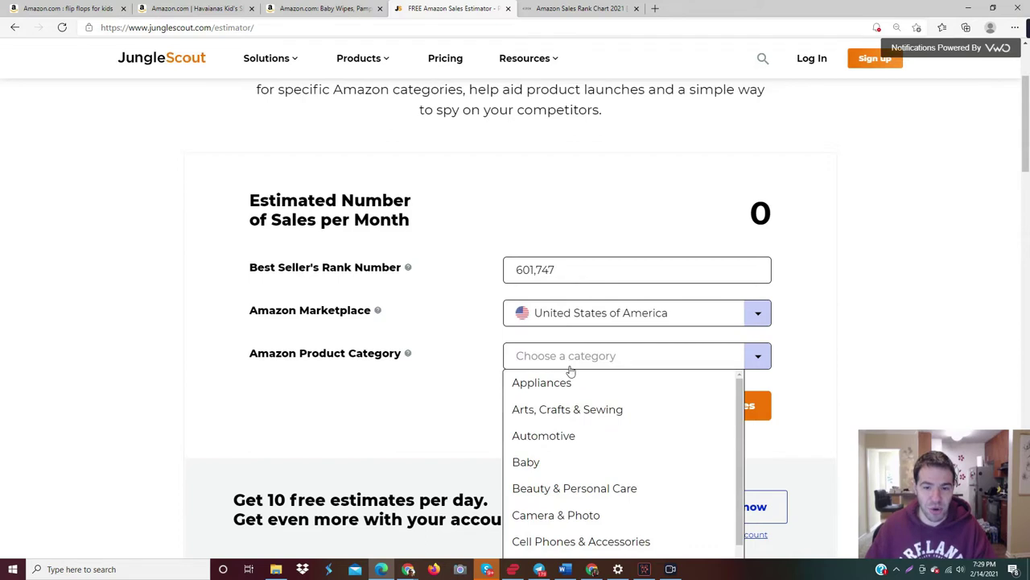
{"action": "scroll", "coordinate": [573, 419], "scroll_direction": "down", "scroll_amount": 1}
{"action": "left_click", "coordinate": [573, 519]}
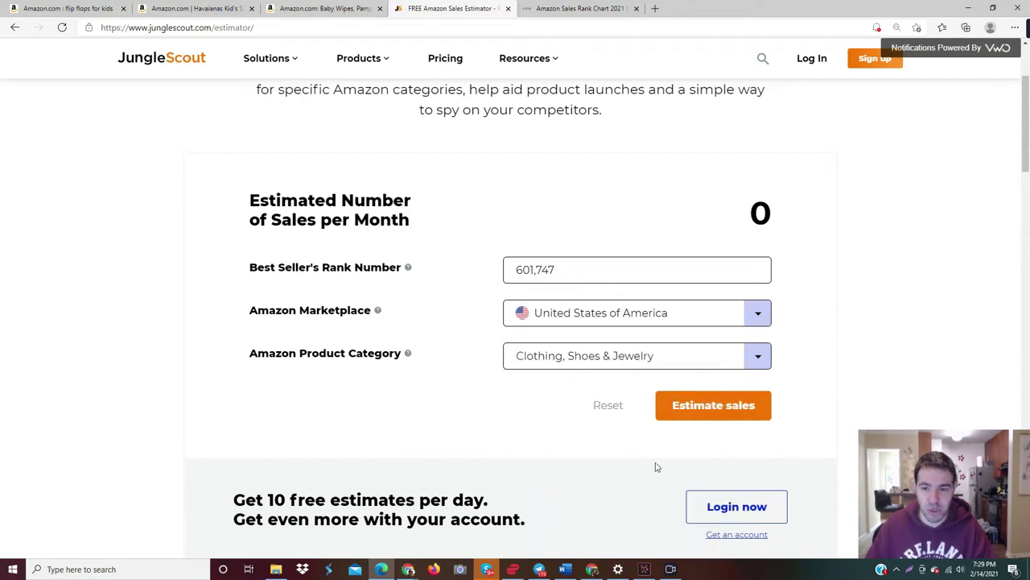
{"action": "left_click", "coordinate": [694, 419]}
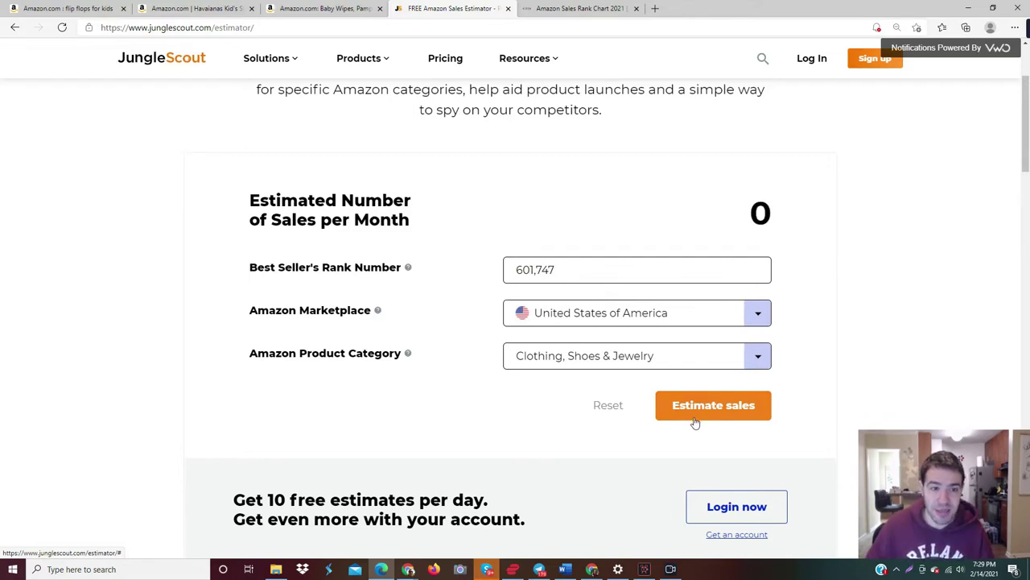
Highlight the resulting estimate of 0 monthly sales.
{"action": "double_click", "coordinate": [760, 213]}
{"action": "left_click", "coordinate": [759, 212]}
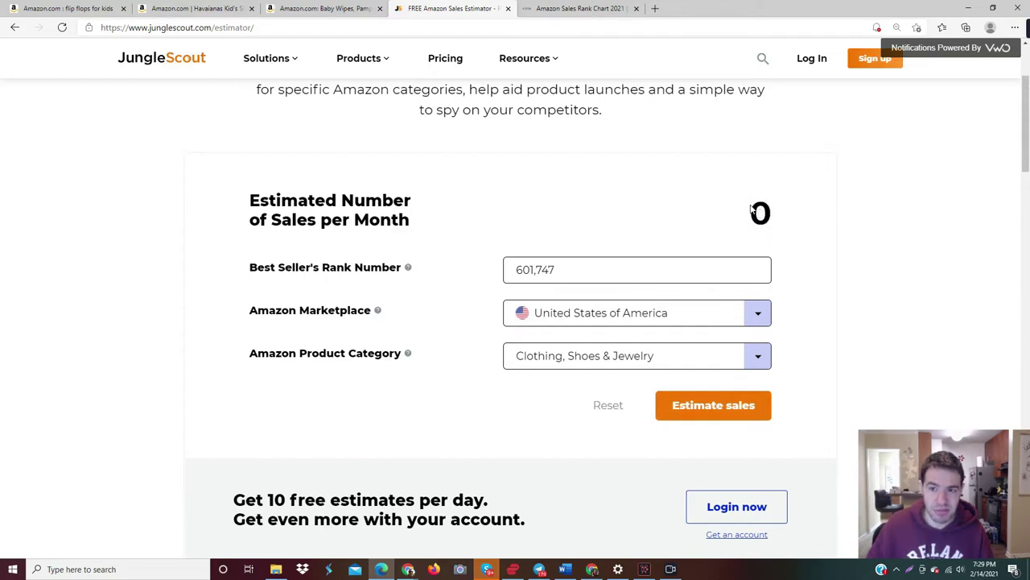
{"action": "double_click", "coordinate": [761, 213]}
{"action": "left_click", "coordinate": [767, 211]}
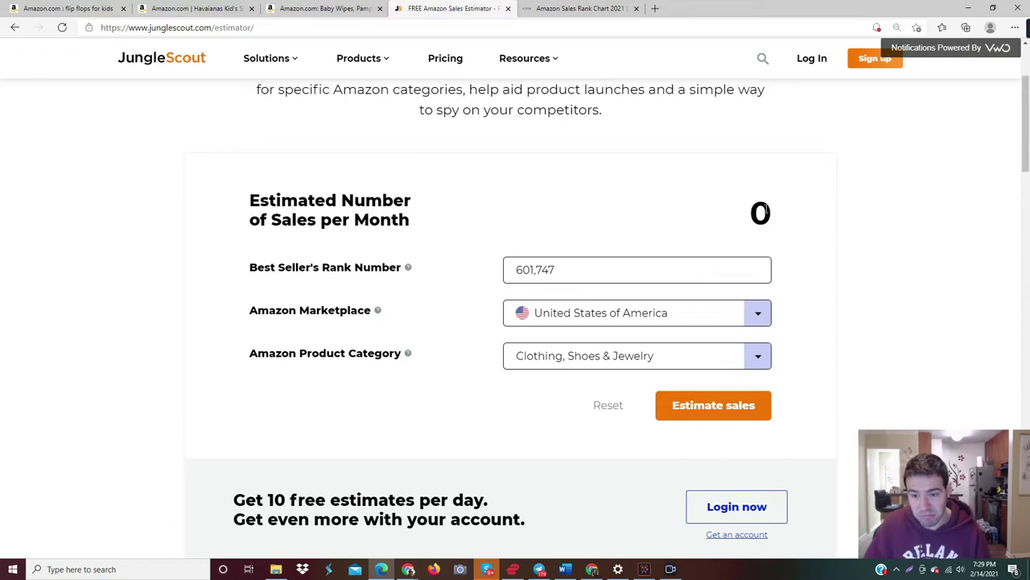
Recheck the 0 estimate against the product pages, ending on the Havaianas sandal page.
{"action": "left_click", "coordinate": [295, 9]}
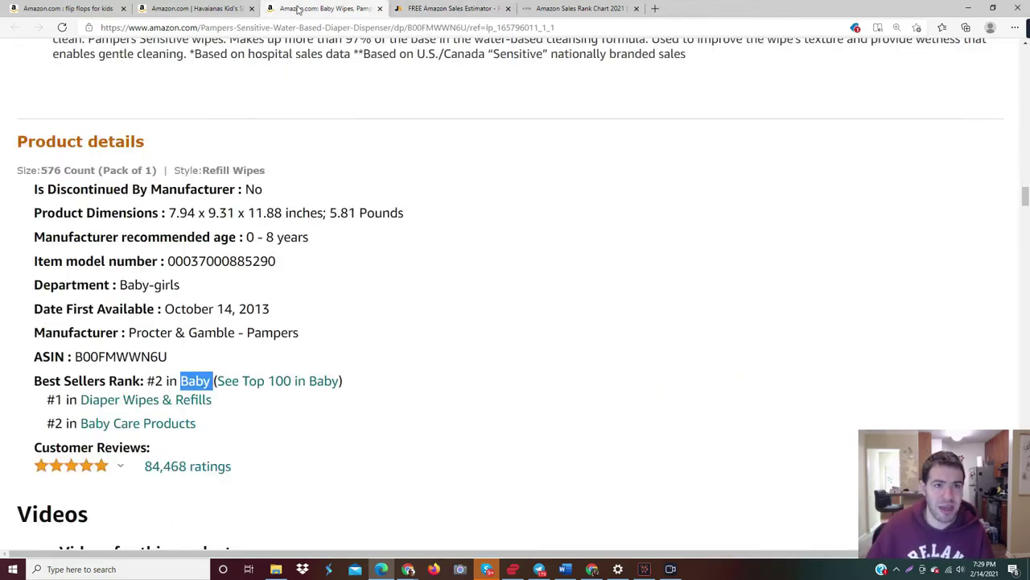
{"action": "left_click", "coordinate": [218, 8]}
{"action": "left_click", "coordinate": [307, 6]}
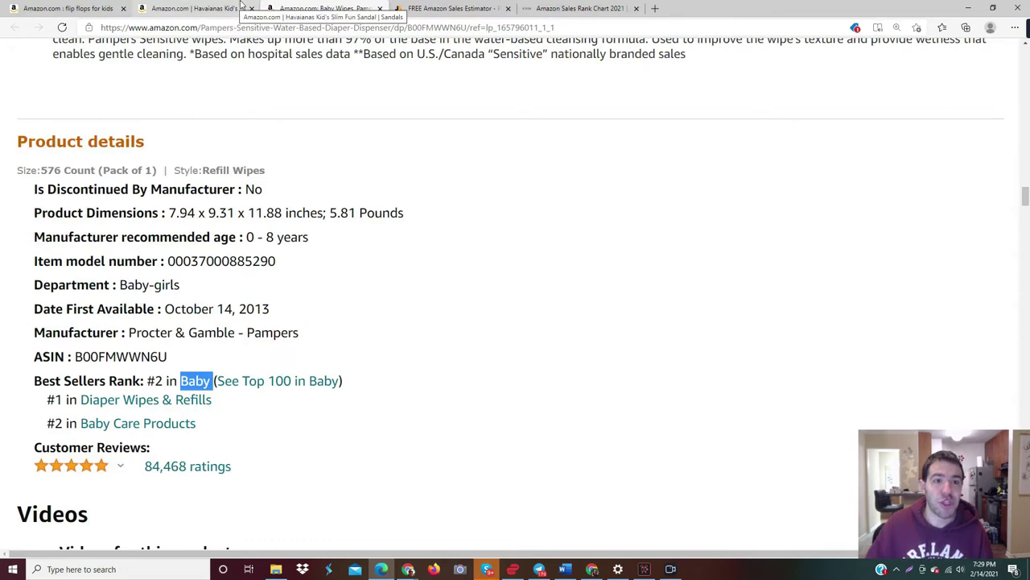
{"action": "left_click", "coordinate": [423, 6]}
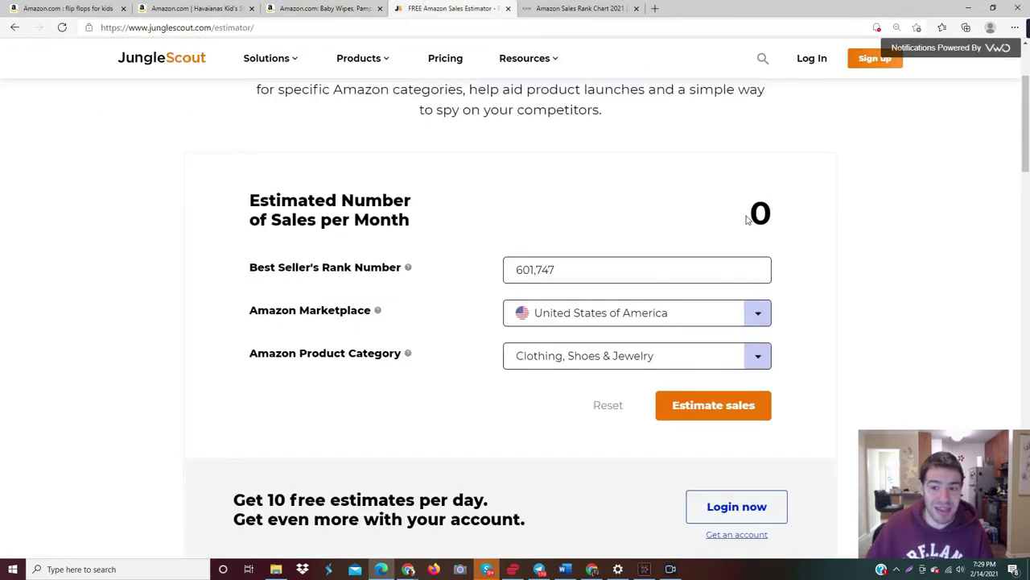
{"action": "left_click_drag", "start_coordinate": [751, 214], "coordinate": [769, 210]}
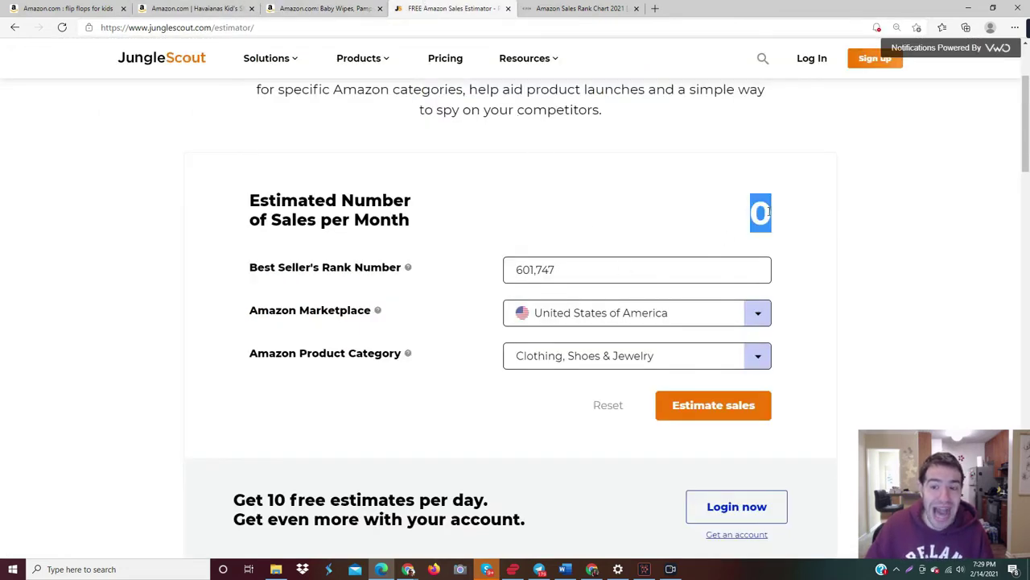
{"action": "left_click", "coordinate": [769, 211]}
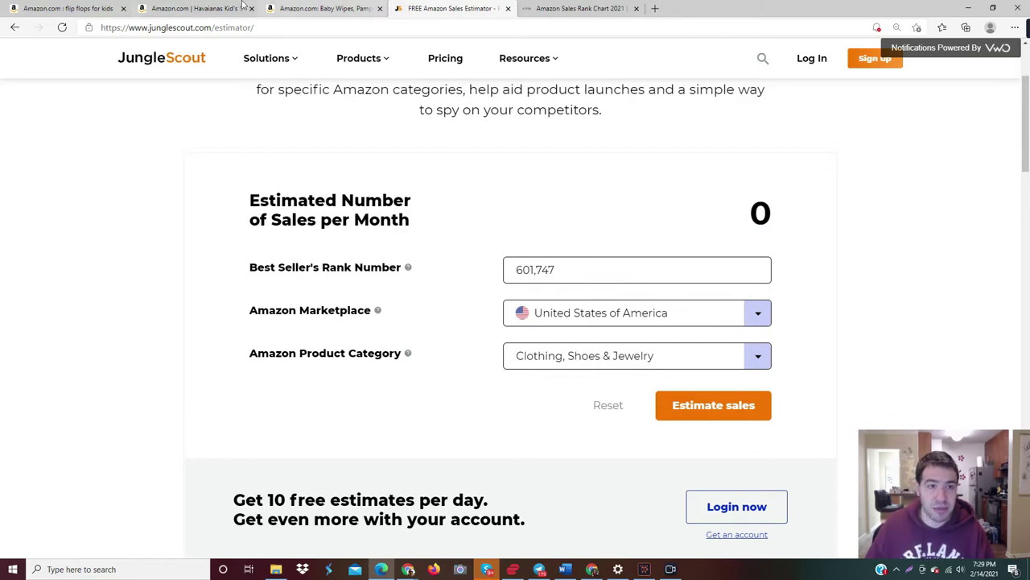
{"action": "left_click", "coordinate": [211, 8]}
{"action": "left_click", "coordinate": [444, 8]}
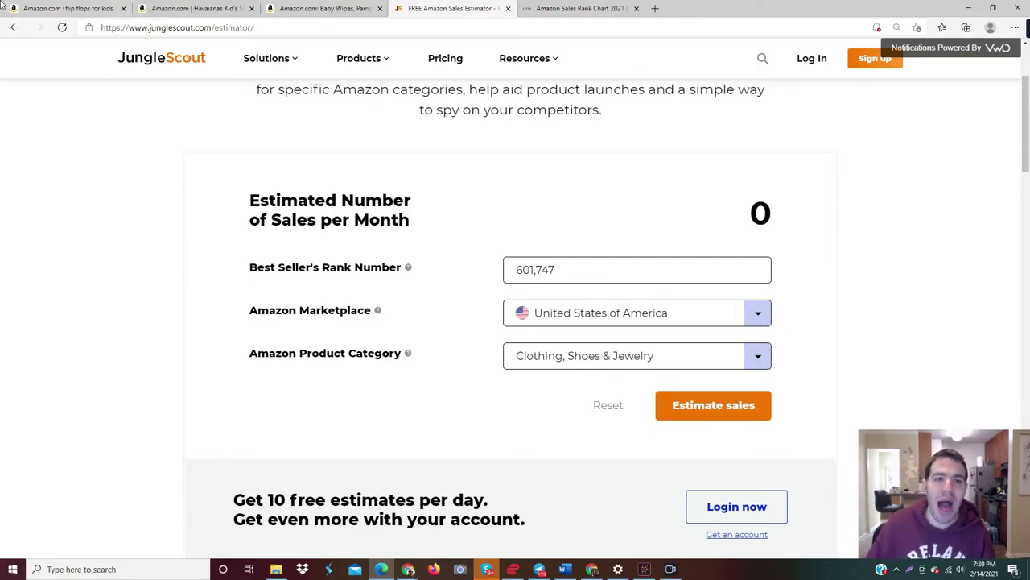
{"action": "left_click", "coordinate": [221, 7]}
Recheck the zero estimate, then show the top of the 'flip flops for kids' results.
{"action": "scroll", "coordinate": [305, 212], "scroll_direction": "up", "scroll_amount": 20}
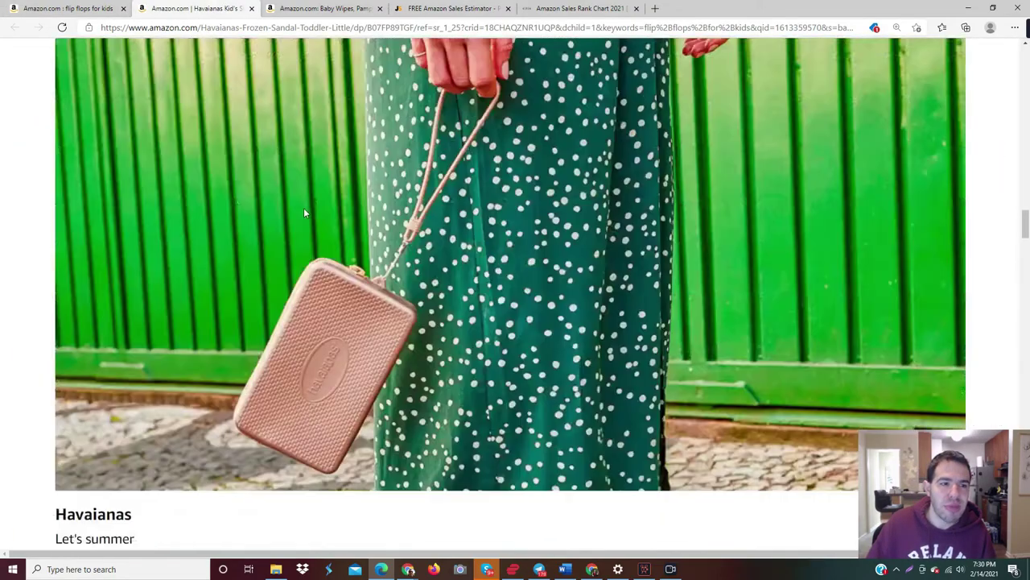
{"action": "scroll", "coordinate": [304, 212], "scroll_direction": "down", "scroll_amount": 2}
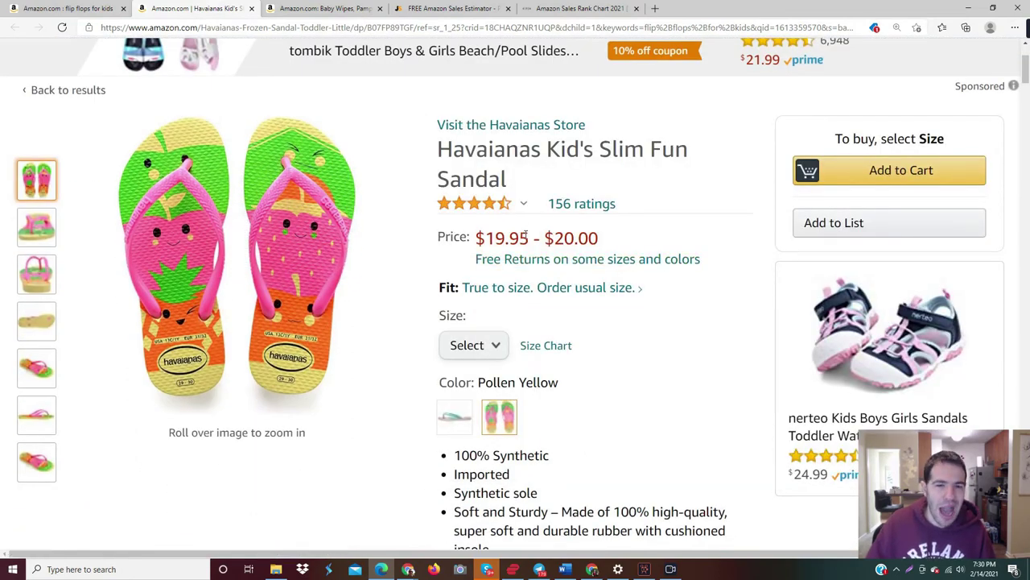
{"action": "left_click", "coordinate": [571, 8]}
{"action": "left_click", "coordinate": [345, 8]}
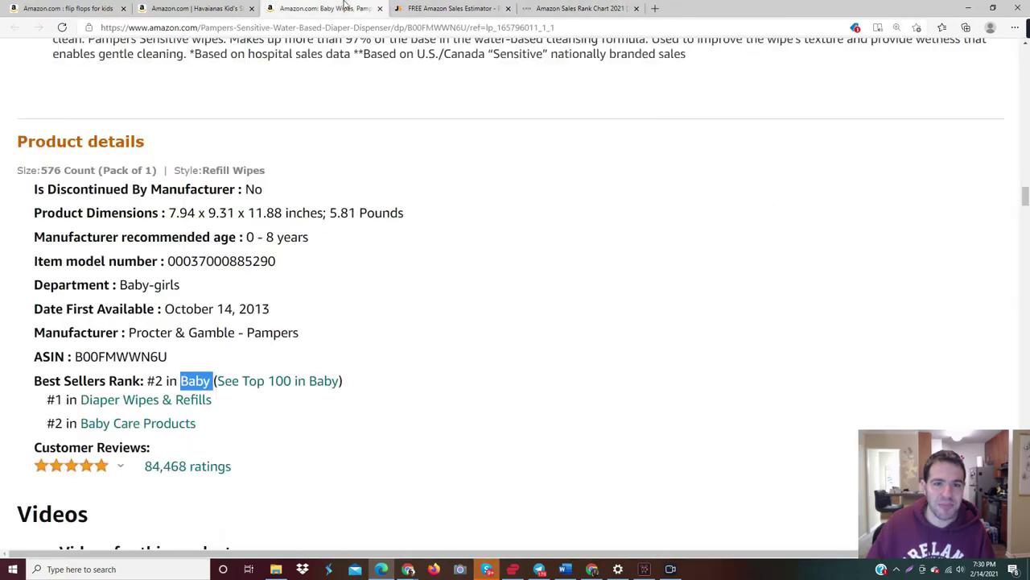
{"action": "left_click", "coordinate": [432, 6]}
{"action": "left_click_drag", "start_coordinate": [755, 208], "coordinate": [778, 215]}
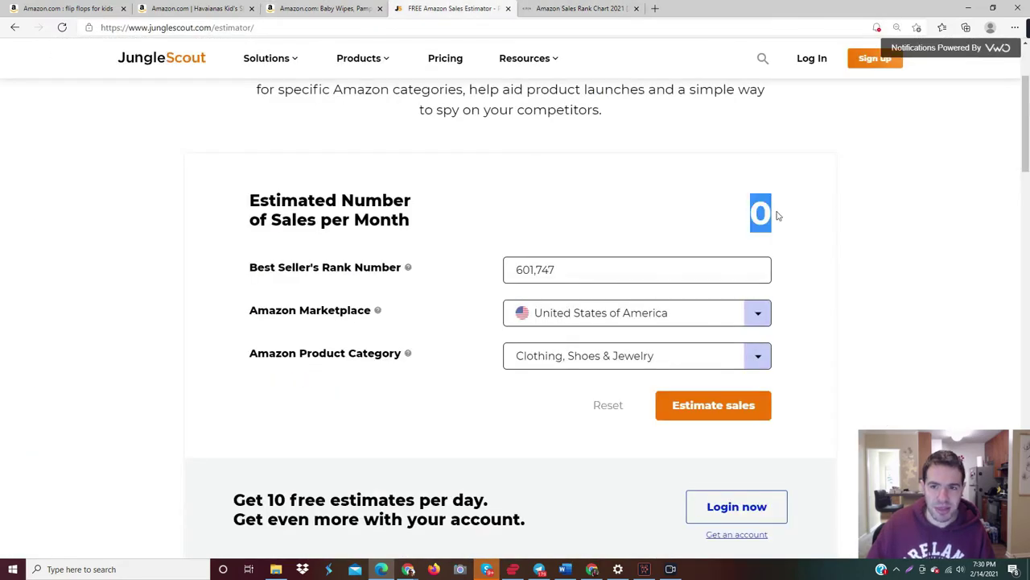
{"action": "left_click", "coordinate": [197, 8]}
{"action": "left_click", "coordinate": [73, 8]}
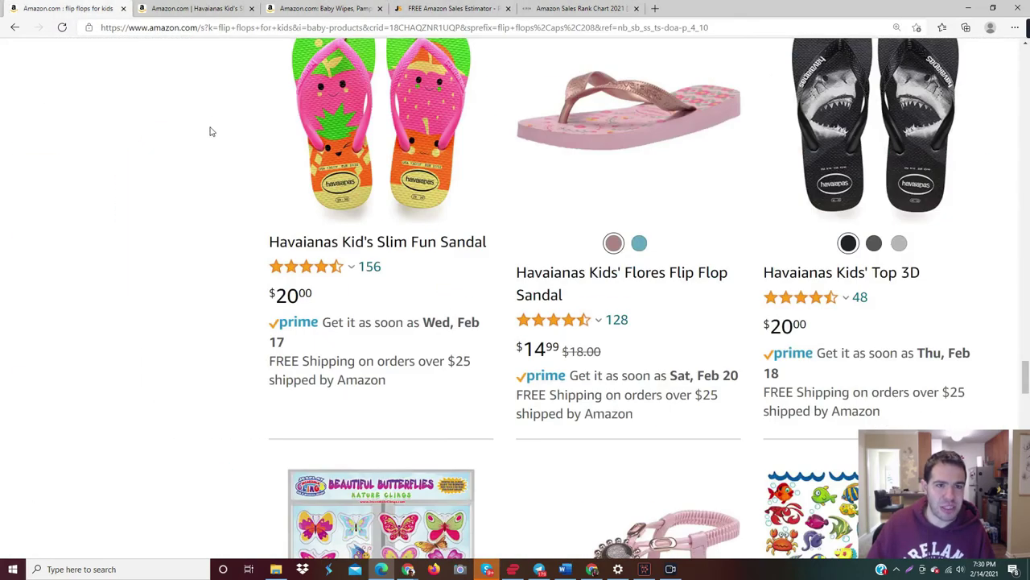
{"action": "scroll", "coordinate": [209, 132], "scroll_direction": "up", "scroll_amount": 15}
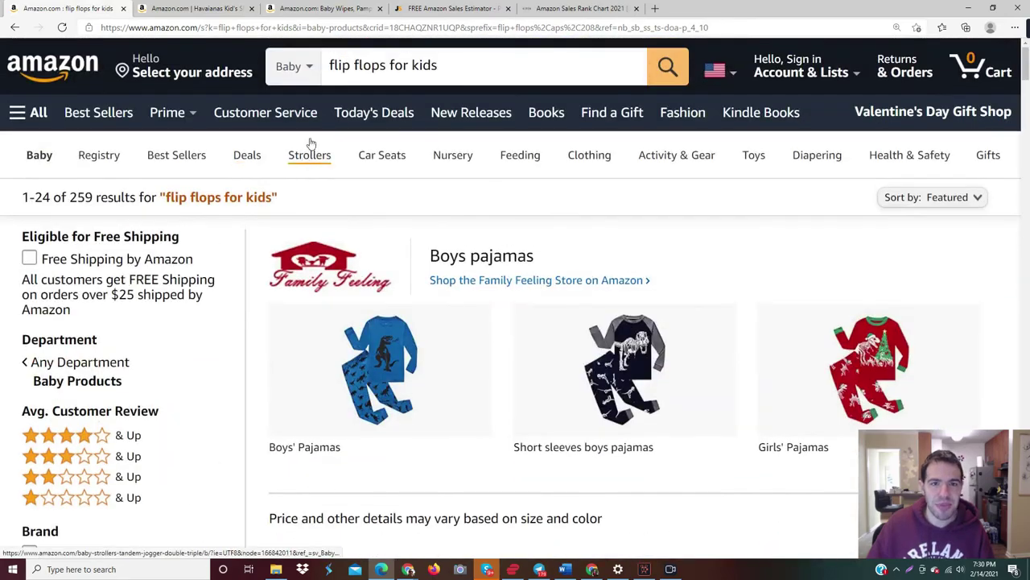
Replace the 'flip flops for kids' query with a search for 'rug' across All Departments.
{"action": "triple_click", "coordinate": [349, 67]}
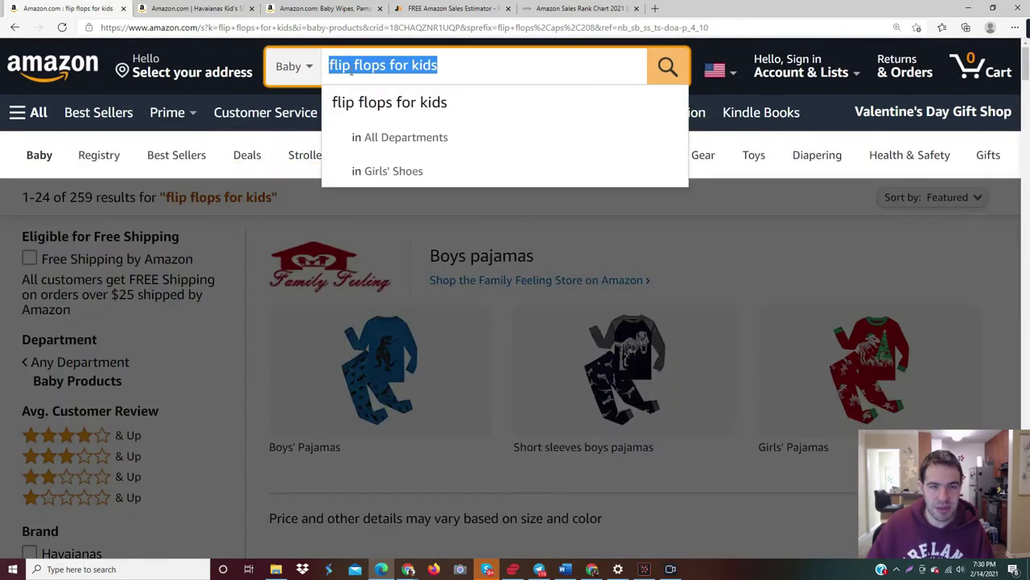
{"action": "key", "text": "BackSpace"}
{"action": "key", "text": "Return"}
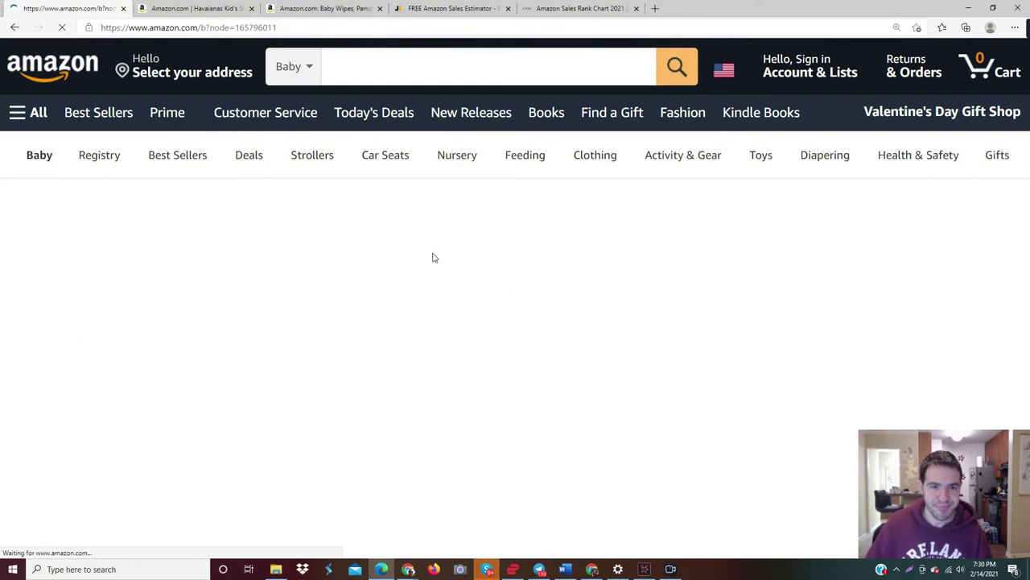
{"action": "left_click", "coordinate": [293, 67]}
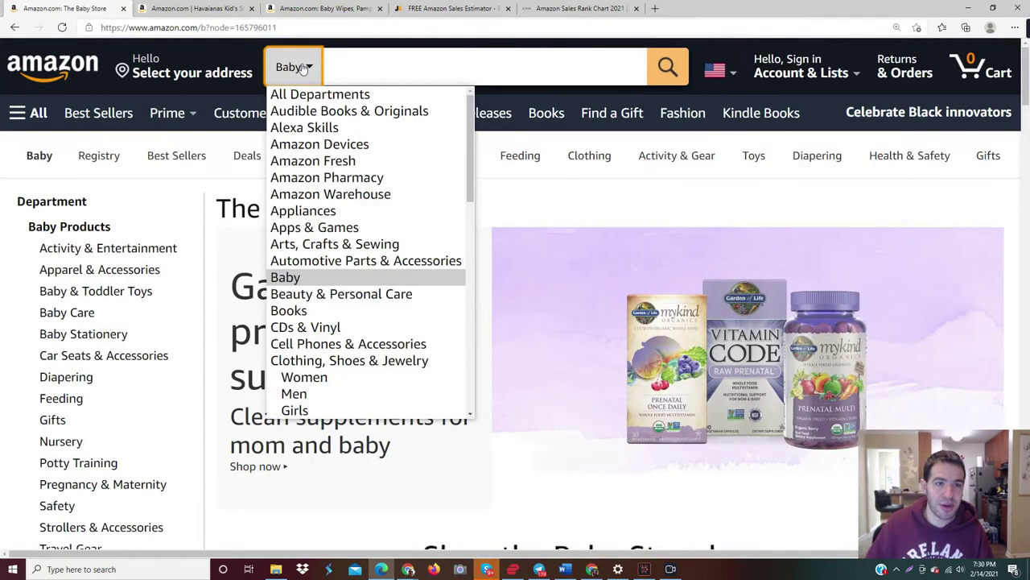
{"action": "left_click", "coordinate": [357, 70]}
{"action": "left_click", "coordinate": [293, 67]}
{"action": "left_click", "coordinate": [310, 94]}
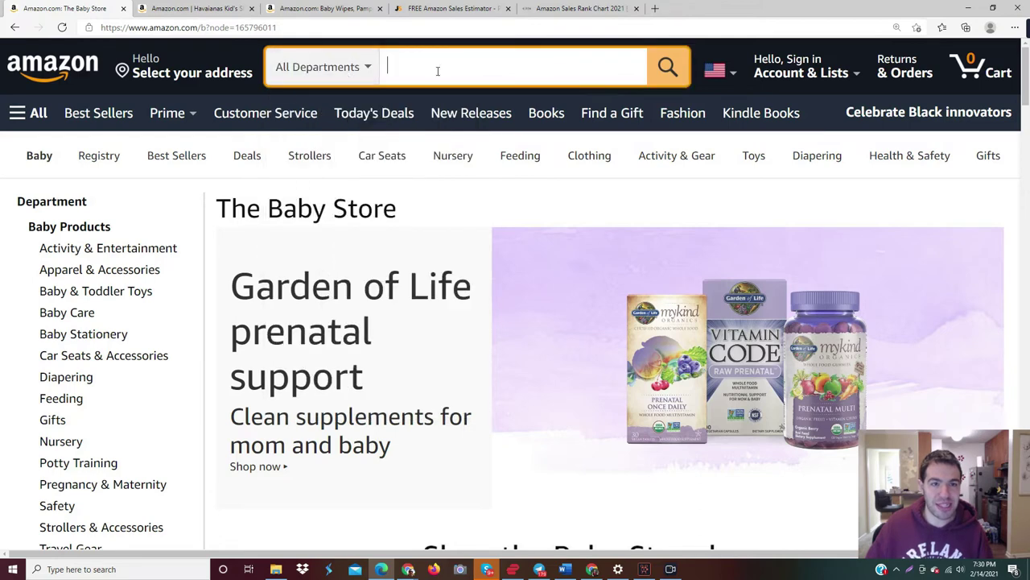
{"action": "type", "text": "carp"}
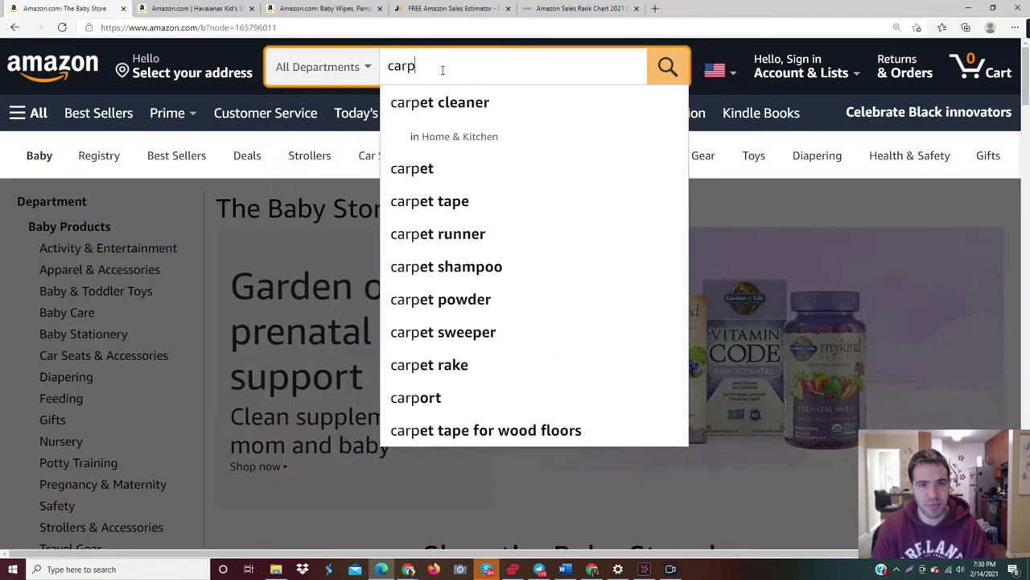
{"action": "type", "text": "et"}
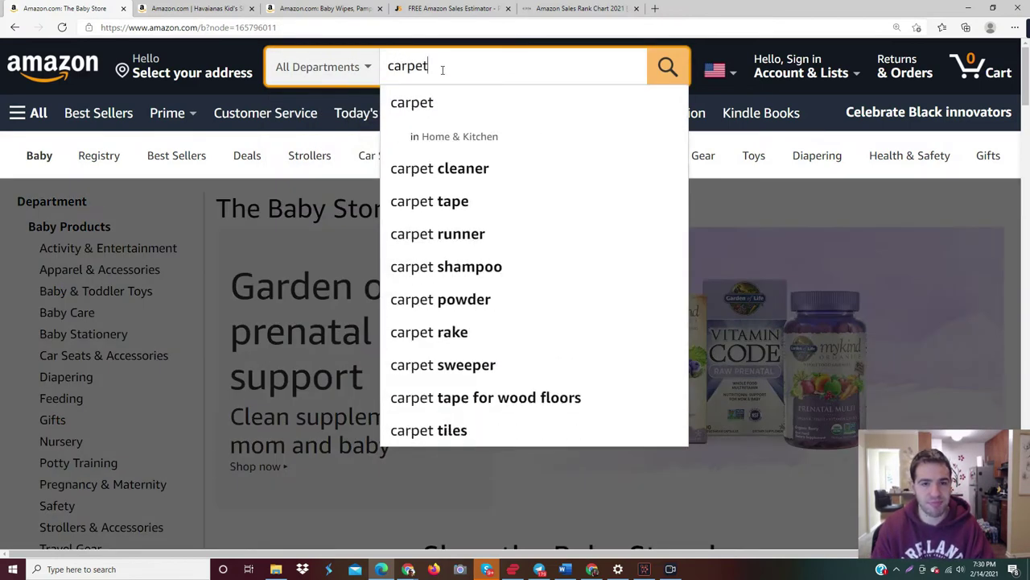
{"action": "key", "text": "ctrl+a"}
{"action": "type", "text": "rug"}
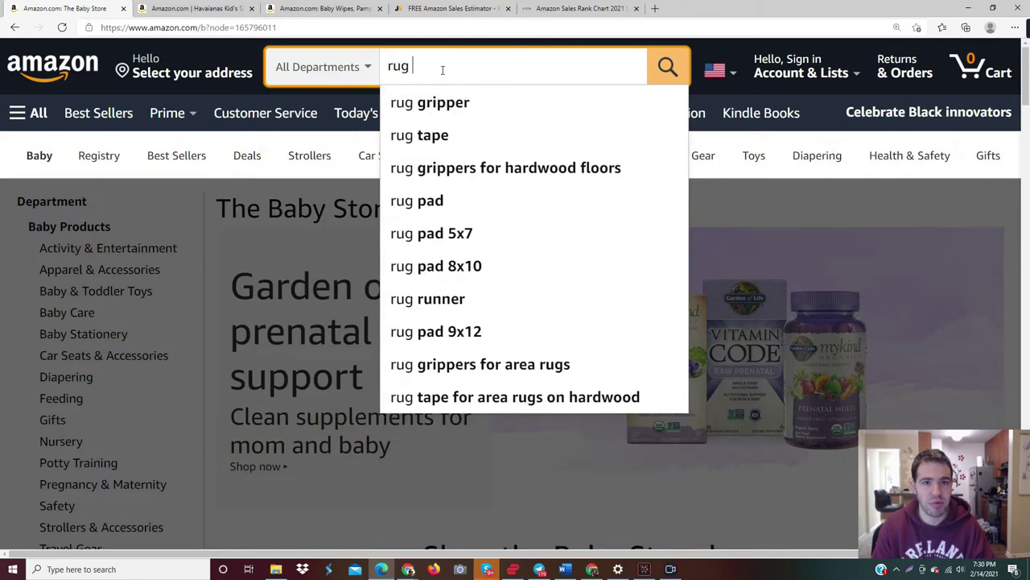
{"action": "key", "text": "Return"}
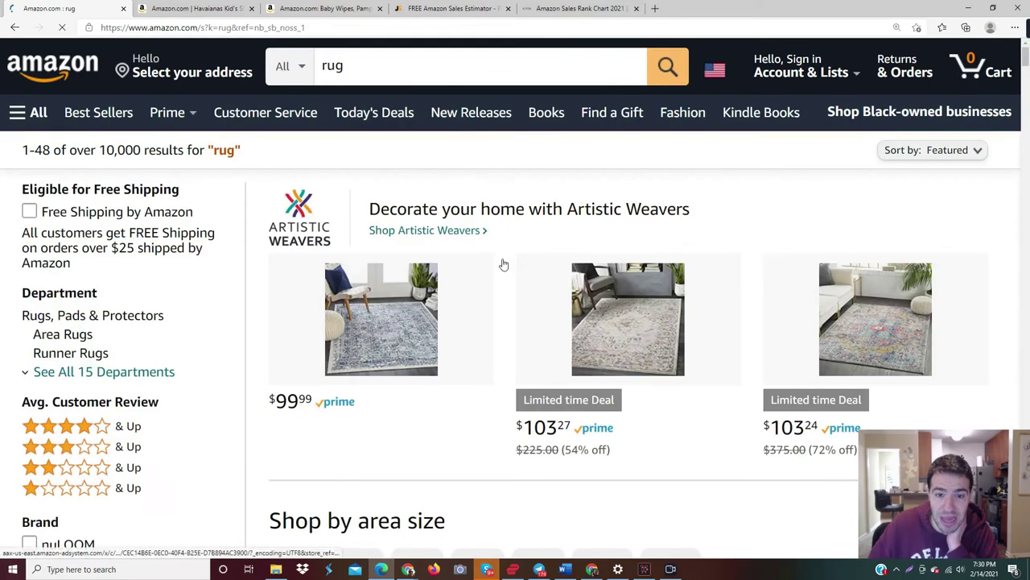
Scroll the rug results and open the Yome Machine Washable Area Rug product page.
{"action": "scroll", "coordinate": [503, 264], "scroll_direction": "down", "scroll_amount": 3}
{"action": "scroll", "coordinate": [503, 264], "scroll_direction": "down", "scroll_amount": 10}
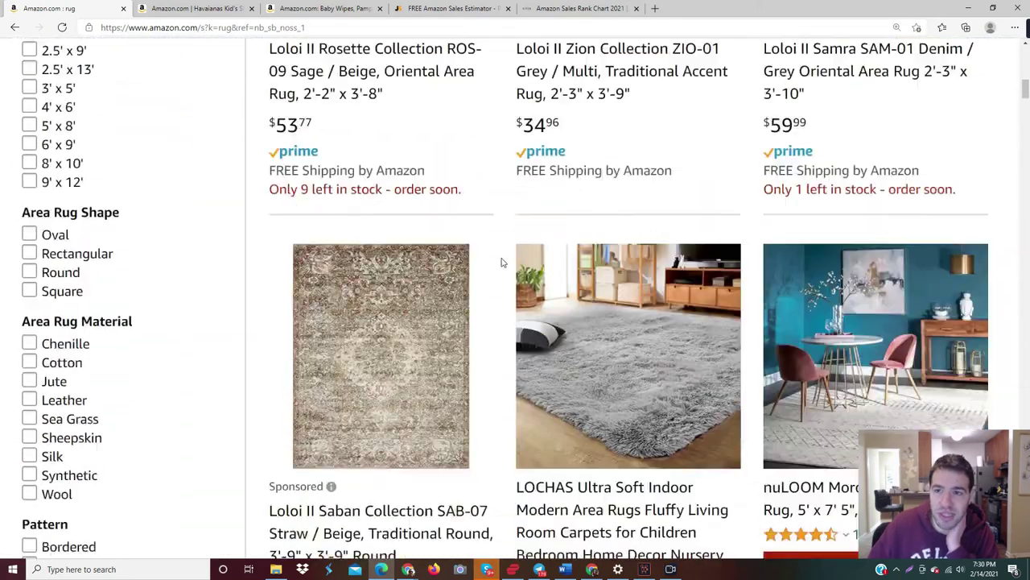
{"action": "scroll", "coordinate": [500, 262], "scroll_direction": "down", "scroll_amount": 6}
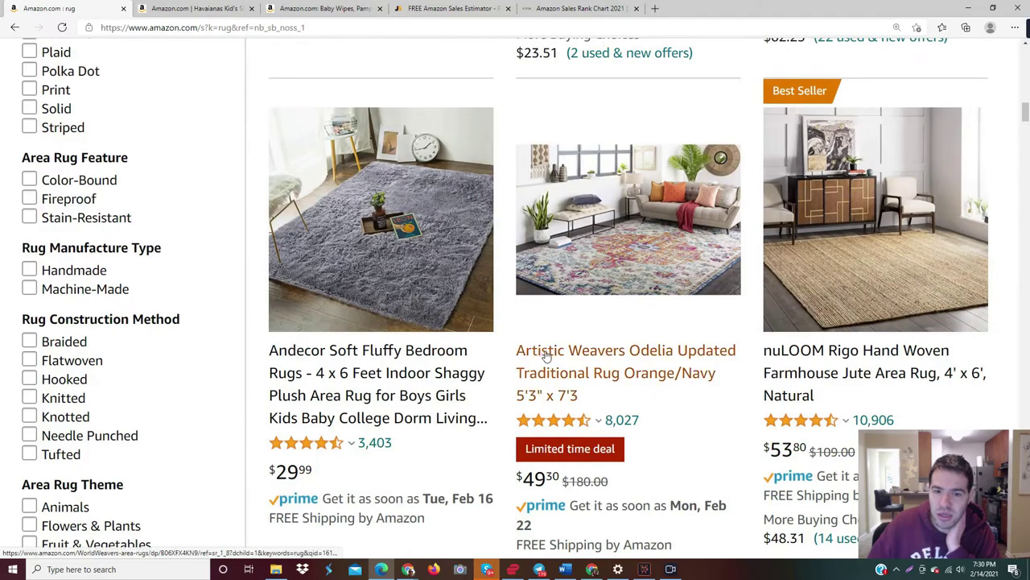
{"action": "scroll", "coordinate": [668, 362], "scroll_direction": "down", "scroll_amount": 14}
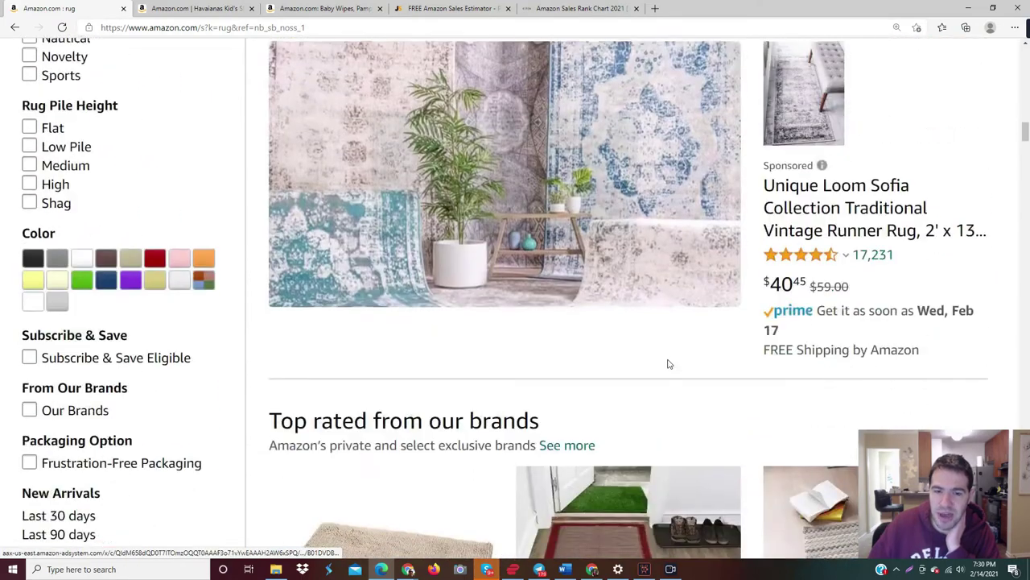
{"action": "scroll", "coordinate": [340, 173], "scroll_direction": "up", "scroll_amount": 3}
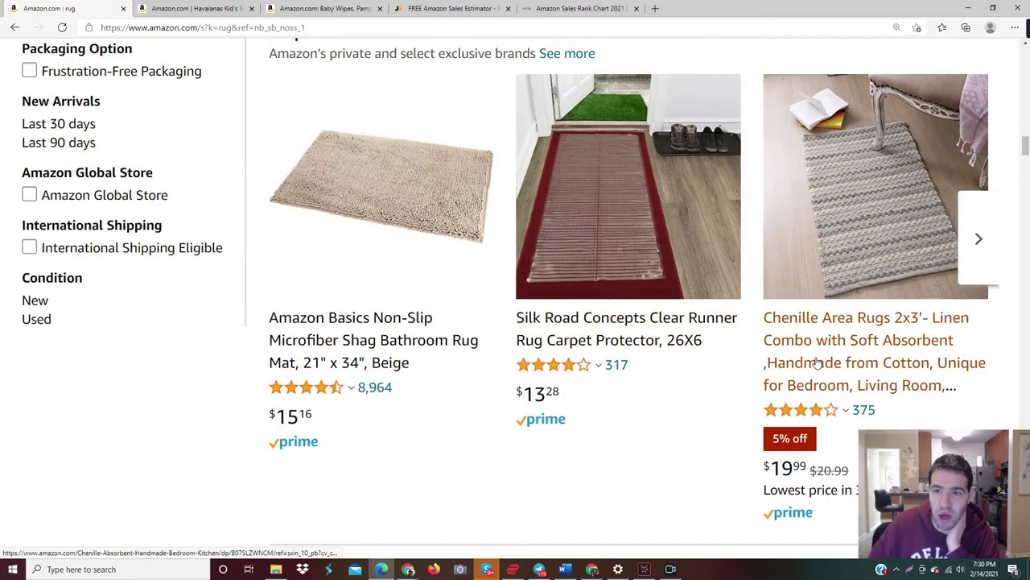
{"action": "scroll", "coordinate": [472, 271], "scroll_direction": "down", "scroll_amount": 12}
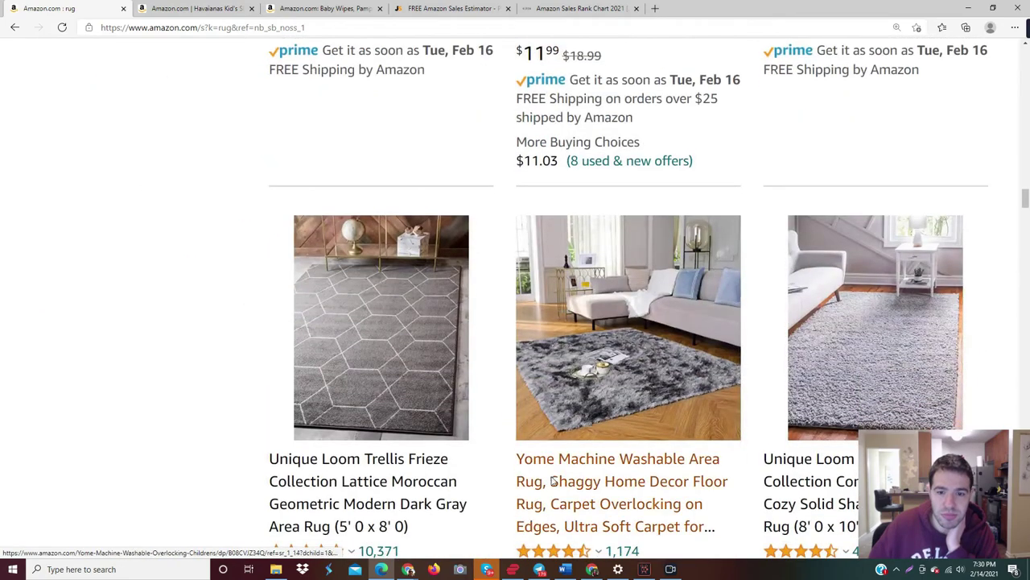
{"action": "scroll", "coordinate": [566, 481], "scroll_direction": "down", "scroll_amount": 2}
{"action": "scroll", "coordinate": [606, 426], "scroll_direction": "down", "scroll_amount": 1}
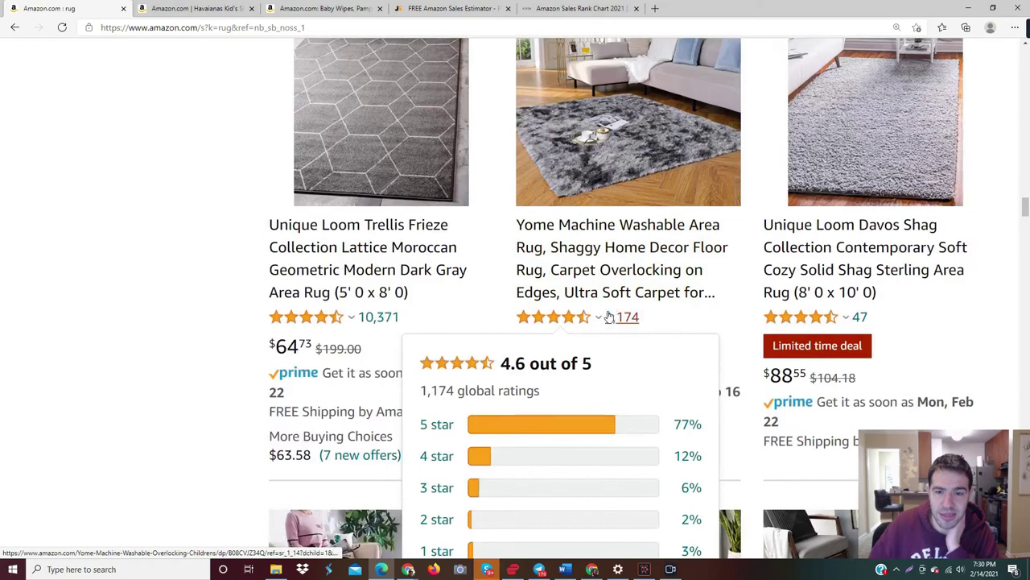
{"action": "left_click", "coordinate": [605, 272]}
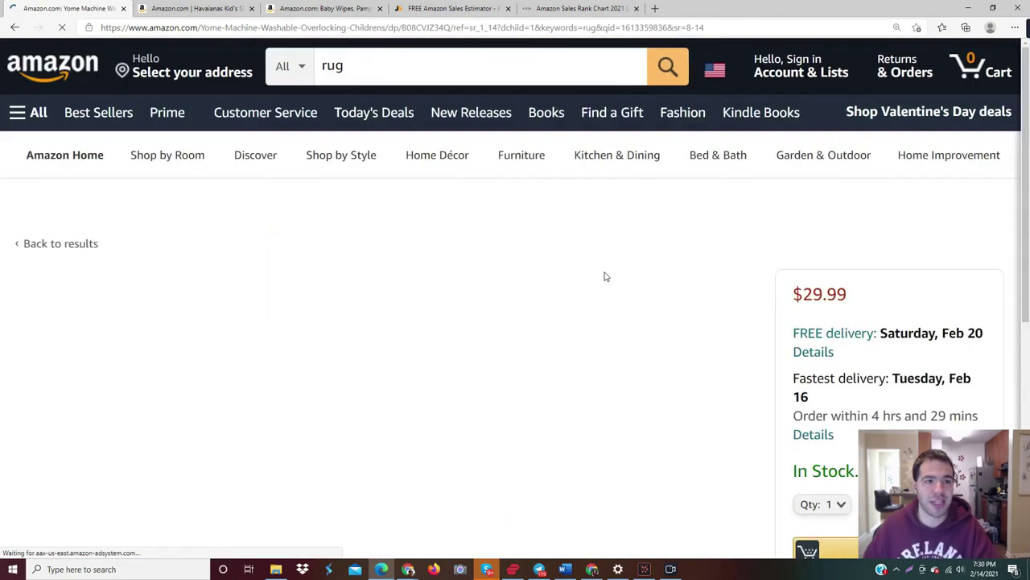
Scroll down to Product information and highlight the Home & Kitchen rank #6,730.
{"action": "scroll", "coordinate": [518, 222], "scroll_direction": "down", "scroll_amount": 3}
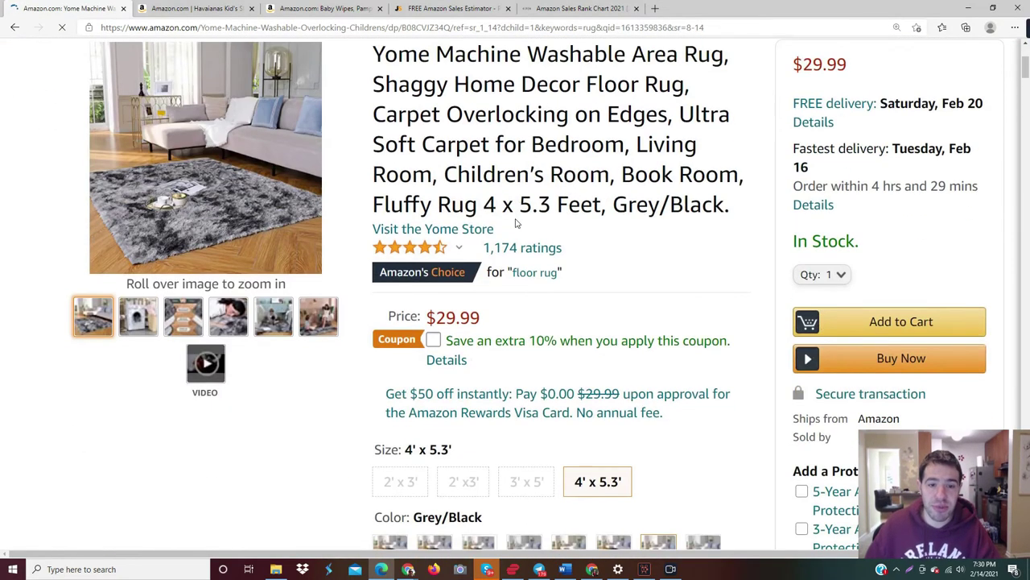
{"action": "scroll", "coordinate": [518, 222], "scroll_direction": "down", "scroll_amount": 10}
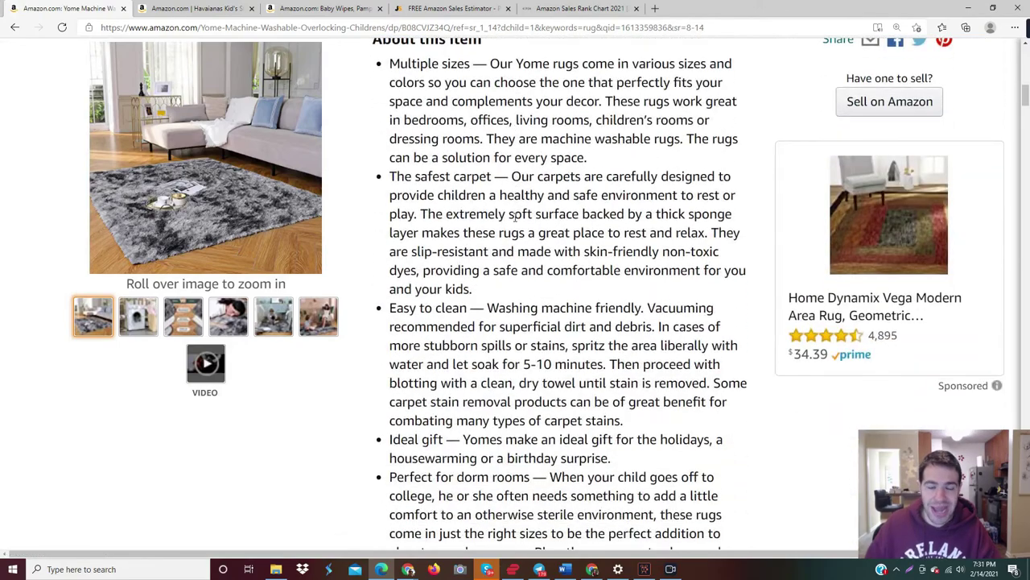
{"action": "scroll", "coordinate": [515, 218], "scroll_direction": "down", "scroll_amount": 8}
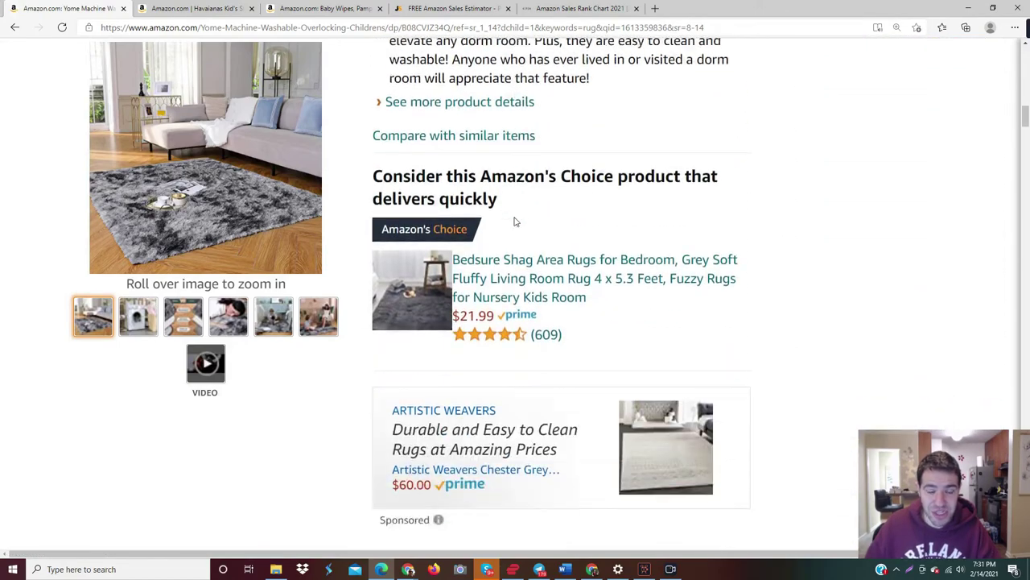
{"action": "scroll", "coordinate": [515, 221], "scroll_direction": "down", "scroll_amount": 15}
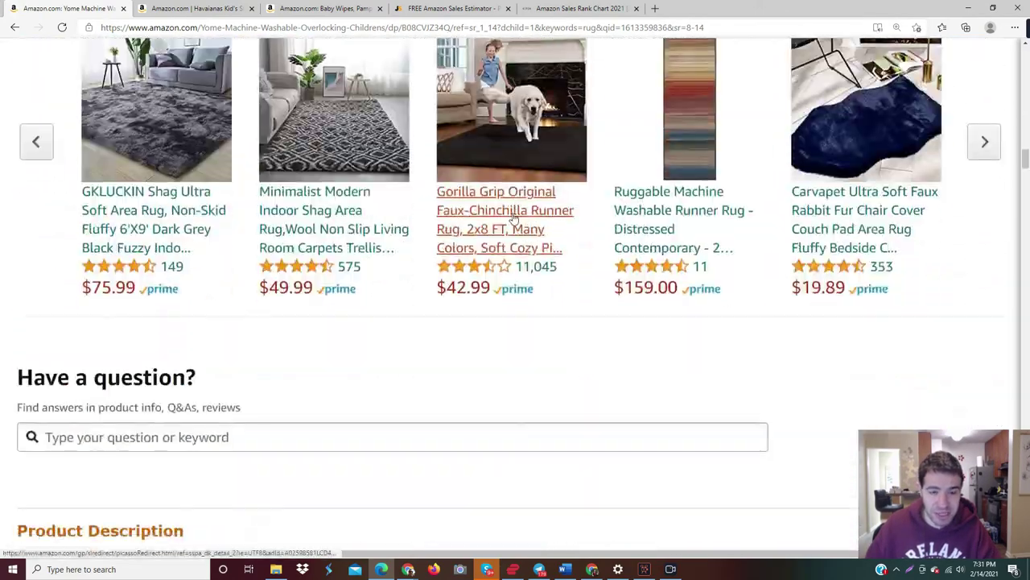
{"action": "scroll", "coordinate": [512, 214], "scroll_direction": "down", "scroll_amount": 5}
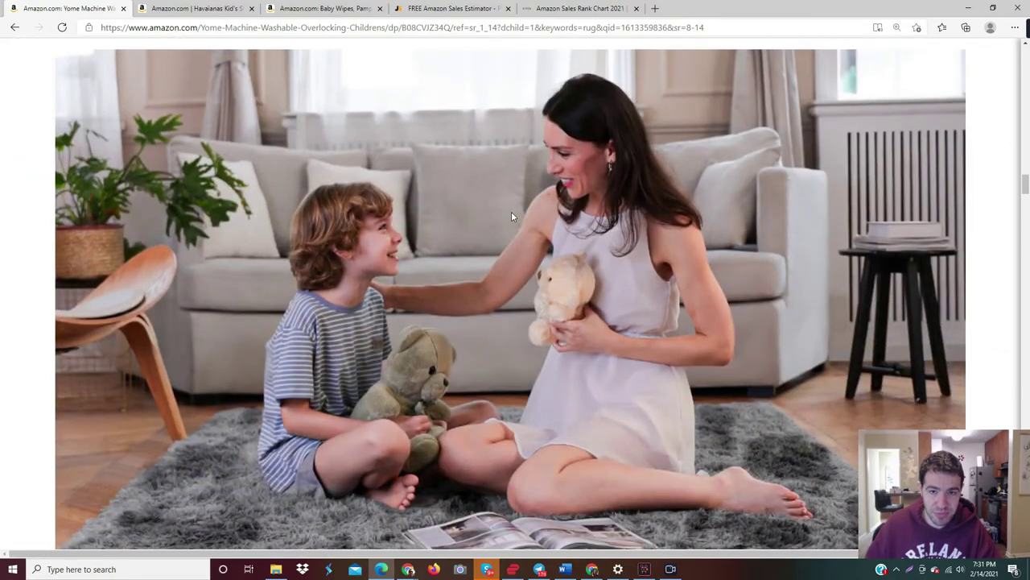
{"action": "scroll", "coordinate": [511, 211], "scroll_direction": "down", "scroll_amount": 5}
{"action": "scroll", "coordinate": [510, 212], "scroll_direction": "down", "scroll_amount": 15}
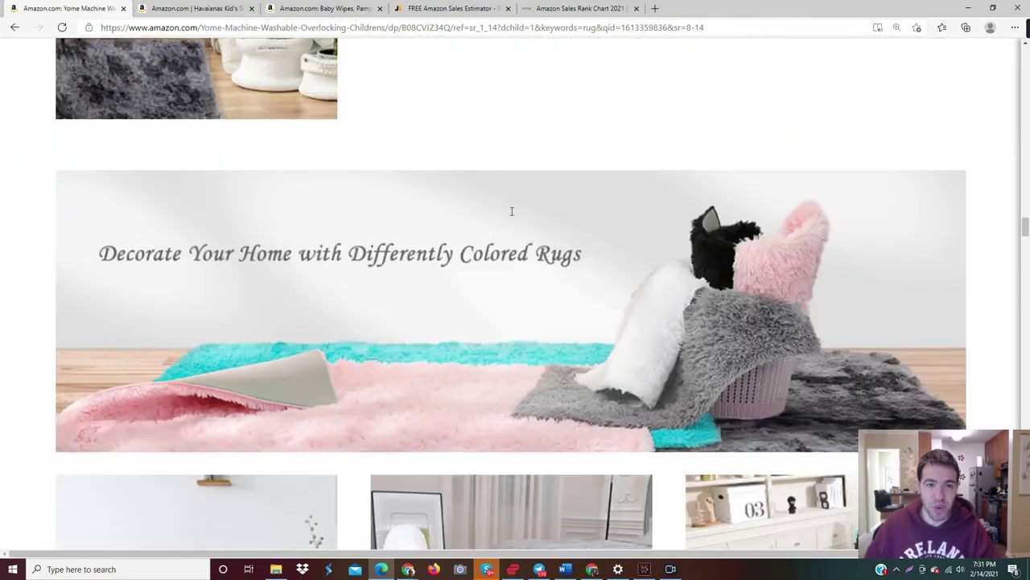
{"action": "scroll", "coordinate": [512, 212], "scroll_direction": "down", "scroll_amount": 7}
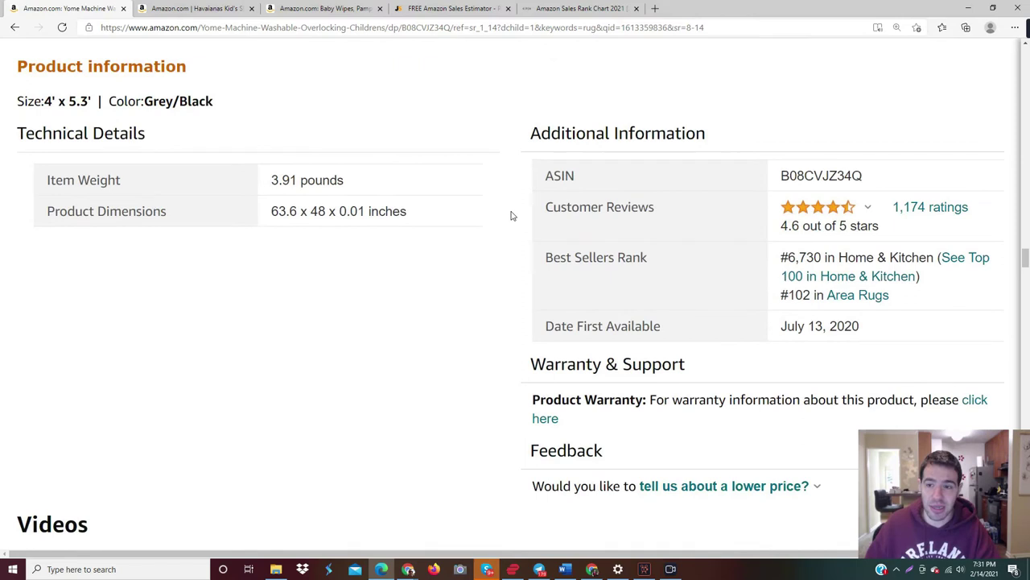
{"action": "left_click_drag", "start_coordinate": [789, 258], "coordinate": [821, 258]}
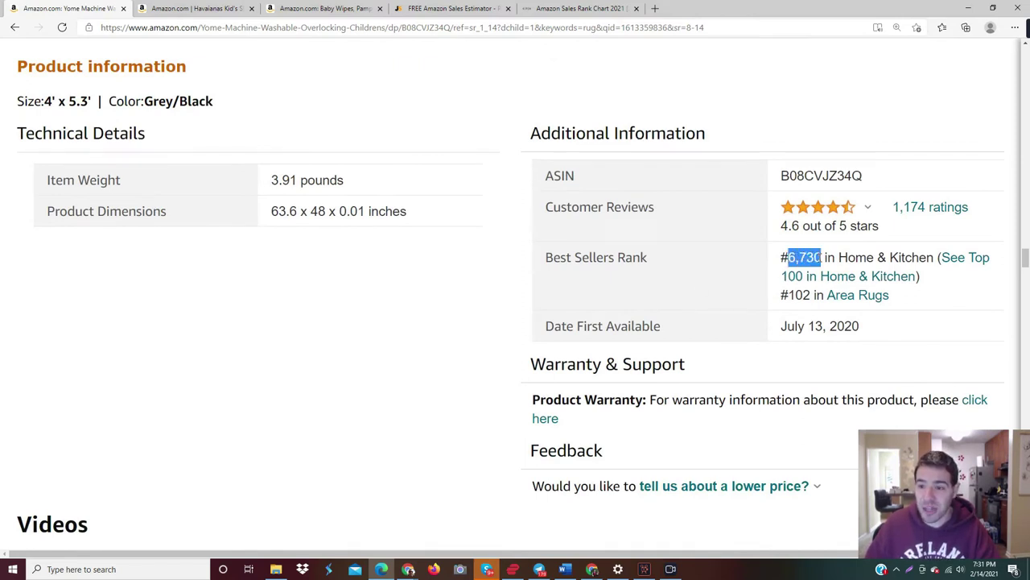
Highlight the Area Rugs rank 102 and the Home & Kitchen category name, then return to the rank chart.
{"action": "left_click", "coordinate": [795, 295]}
{"action": "left_click_drag", "start_coordinate": [795, 295], "coordinate": [808, 295]}
{"action": "left_click", "coordinate": [807, 295]}
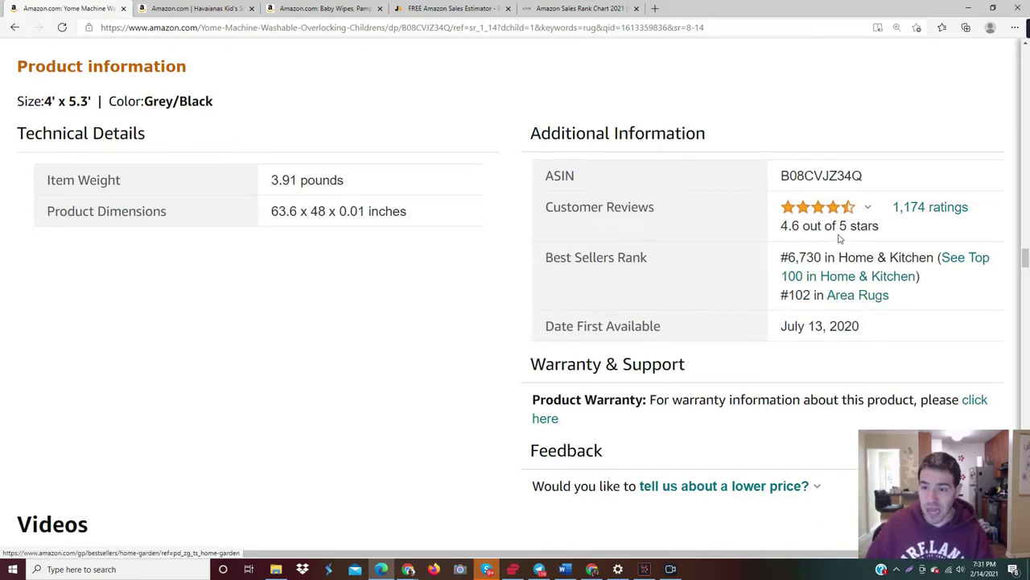
{"action": "left_click_drag", "start_coordinate": [839, 254], "coordinate": [933, 257]}
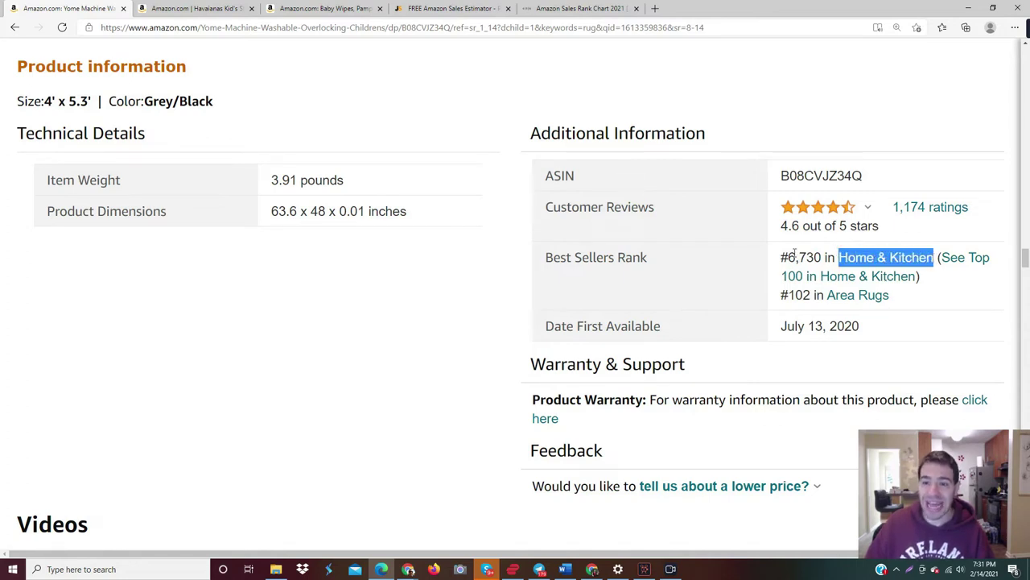
{"action": "left_click", "coordinate": [580, 8]}
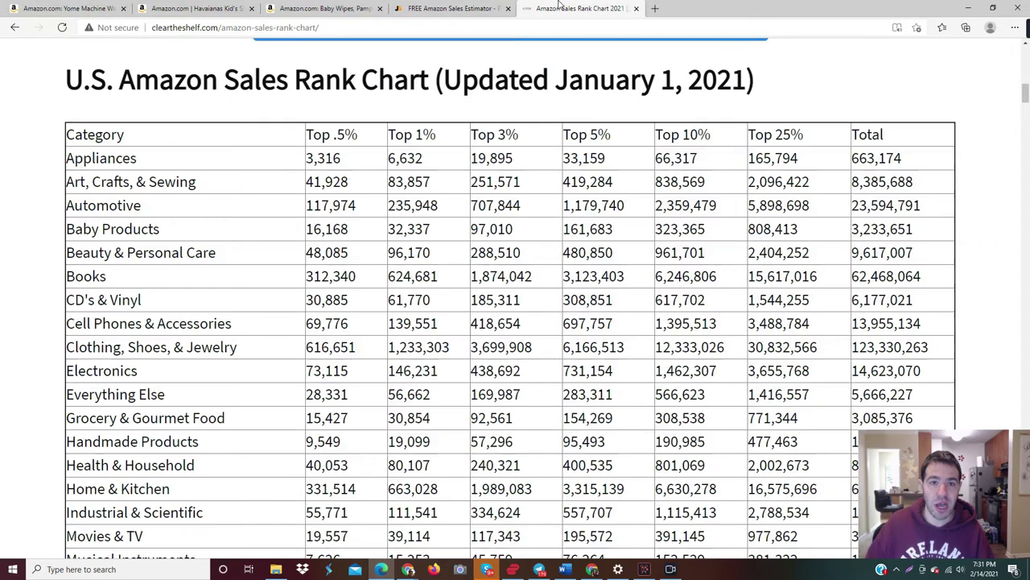
Find 'home' in the rank chart and select Home & Kitchen's top 0.5% threshold, 331,514.
{"action": "key", "text": "ctrl+f"}
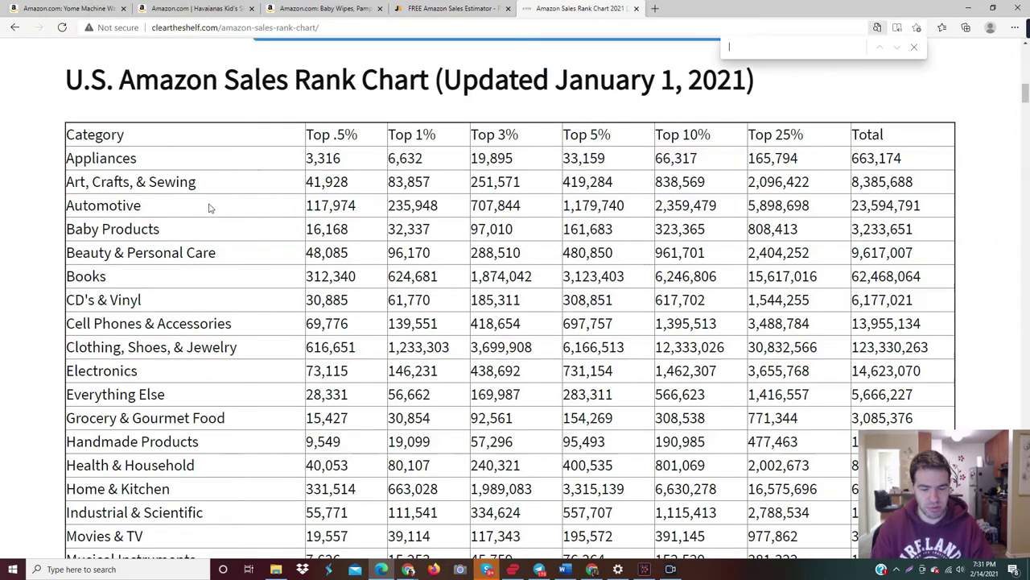
{"action": "type", "text": "home"}
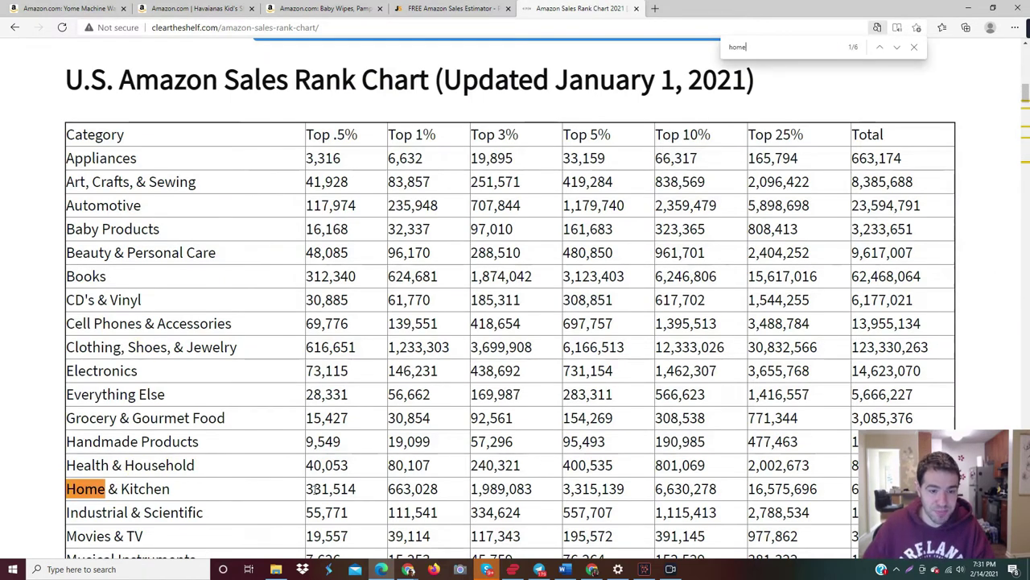
{"action": "double_click", "coordinate": [315, 489]}
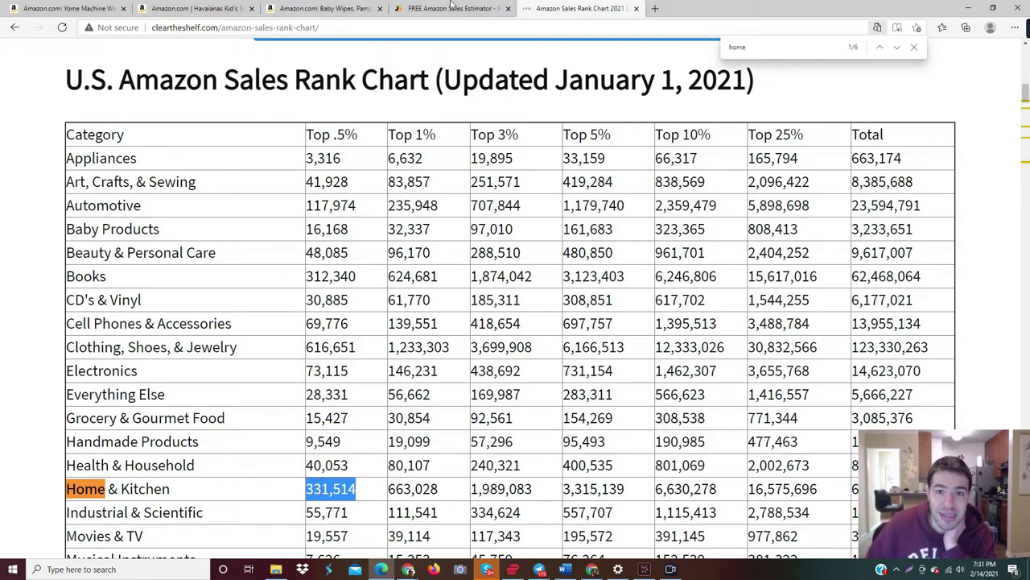
{"action": "double_click", "coordinate": [318, 489]}
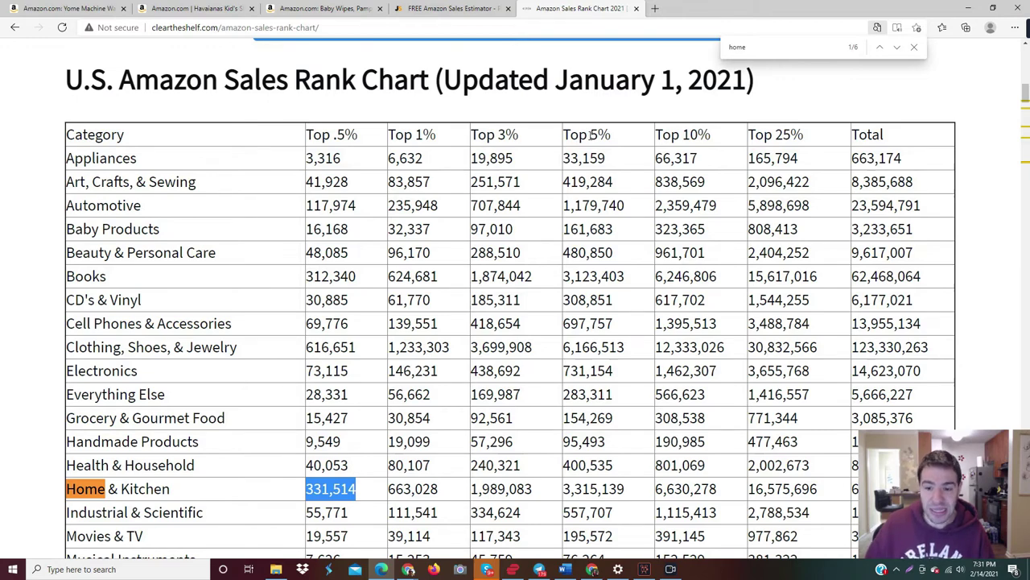
{"action": "left_click", "coordinate": [463, 7]}
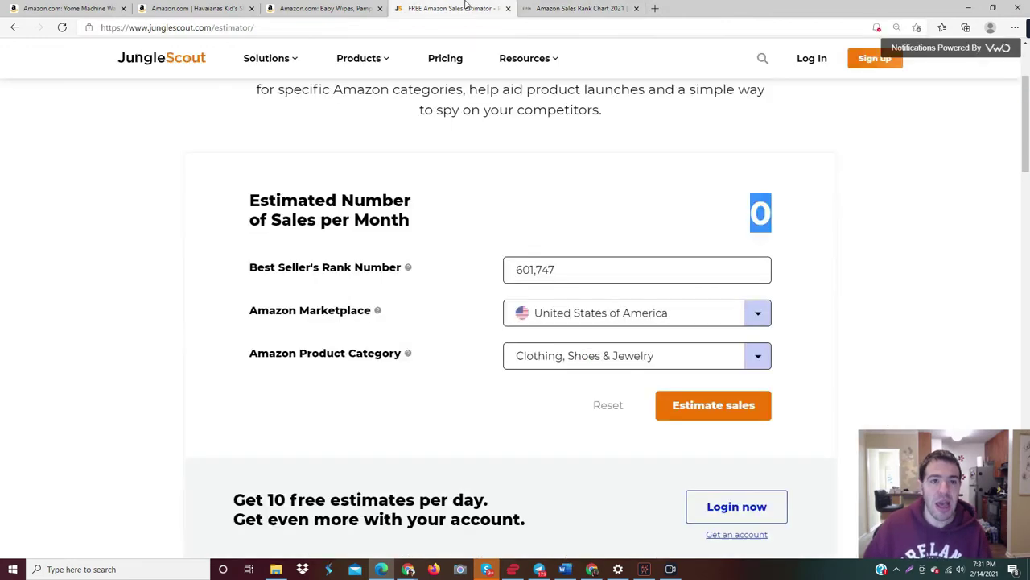
Close the Havaianas sandal tab and copy the rug's rank 6,730 from its product page.
{"action": "left_click", "coordinate": [553, 8]}
{"action": "left_click", "coordinate": [202, 8]}
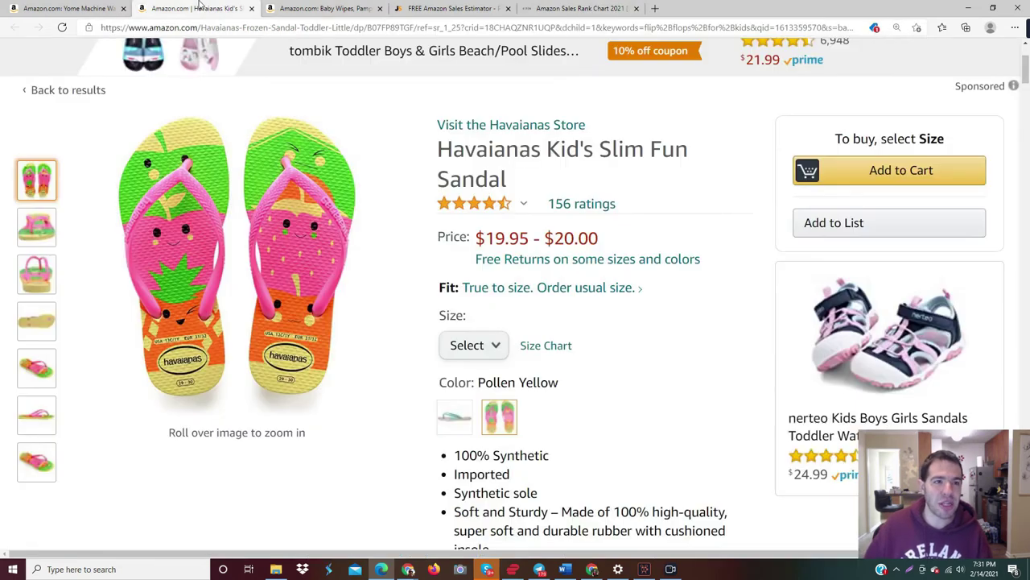
{"action": "left_click", "coordinate": [278, 8]}
{"action": "left_click", "coordinate": [251, 8]}
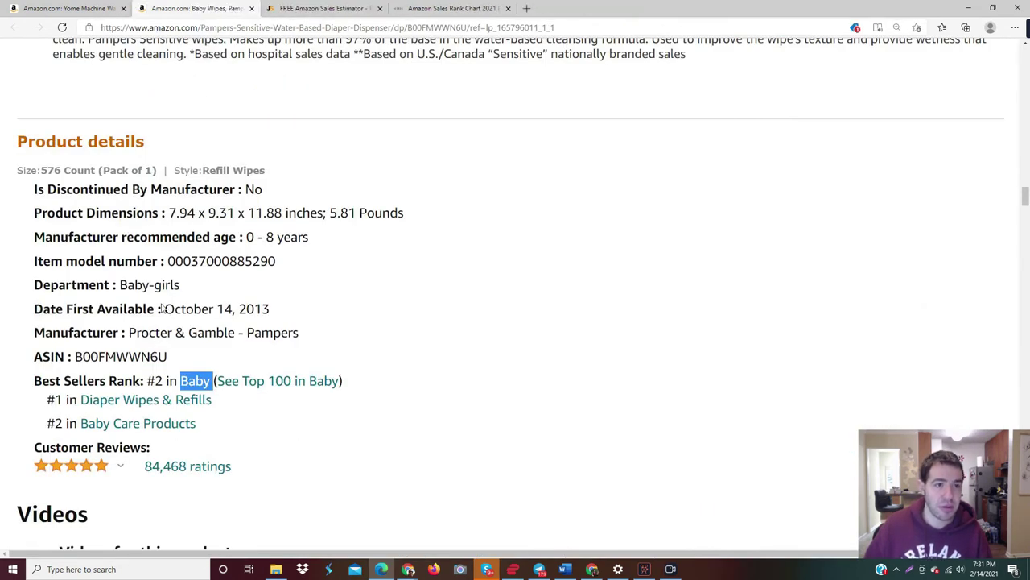
{"action": "left_click", "coordinate": [282, 5]}
{"action": "left_click", "coordinate": [72, 8]}
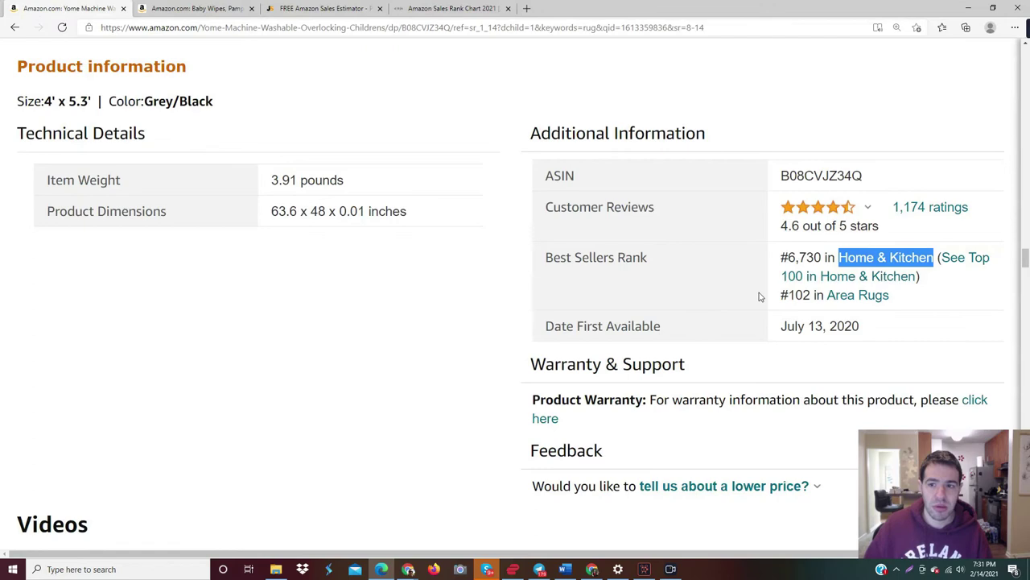
{"action": "left_click_drag", "start_coordinate": [789, 256], "coordinate": [822, 256]}
{"action": "key", "text": "ctrl+c"}
Paste 6,730 into Jungle Scout's Best Seller's Rank, replacing 601,747.
{"action": "left_click", "coordinate": [418, 8]}
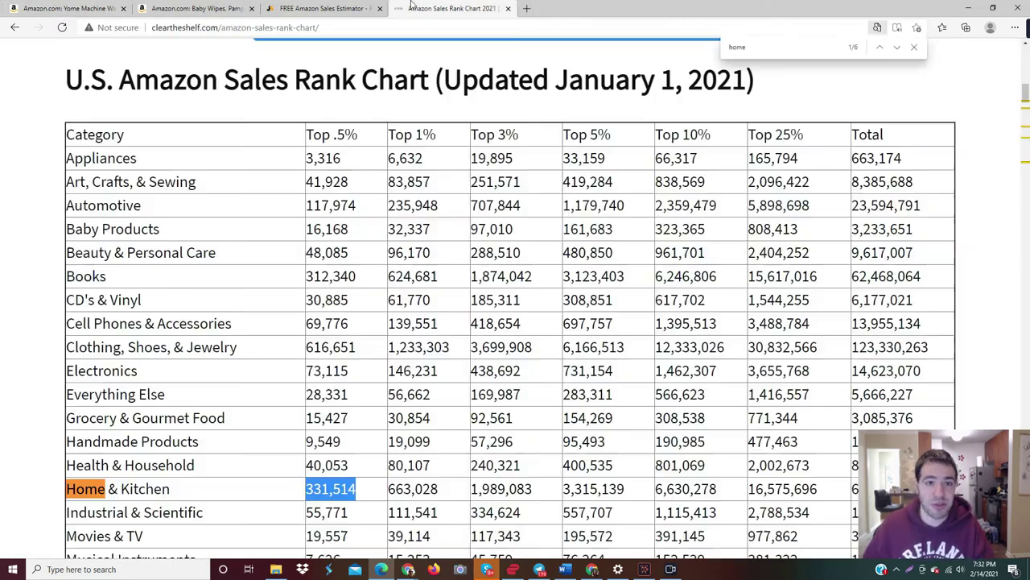
{"action": "left_click", "coordinate": [338, 8]}
{"action": "double_click", "coordinate": [529, 271]}
{"action": "key", "text": "ctrl+v"}
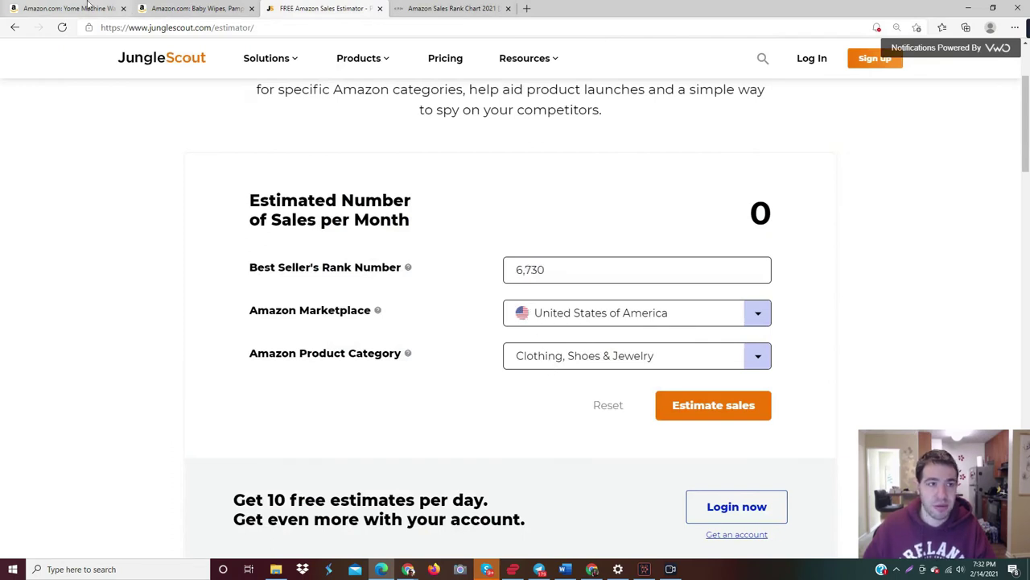
{"action": "left_click", "coordinate": [86, 7]}
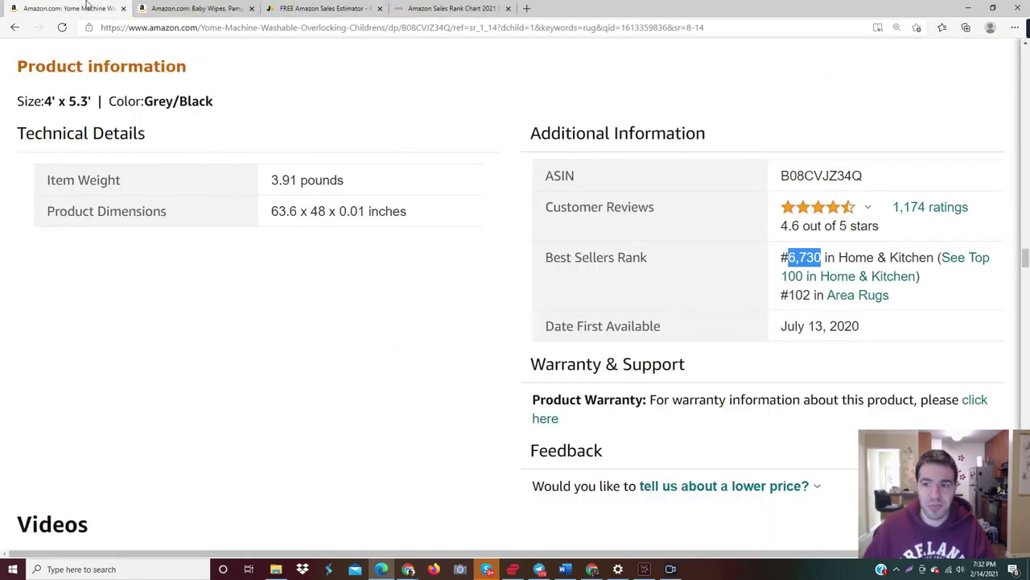
{"action": "left_click", "coordinate": [318, 8]}
Choose the Home & Kitchen category and estimate sales, giving 2,910 per month.
{"action": "left_click", "coordinate": [587, 355]}
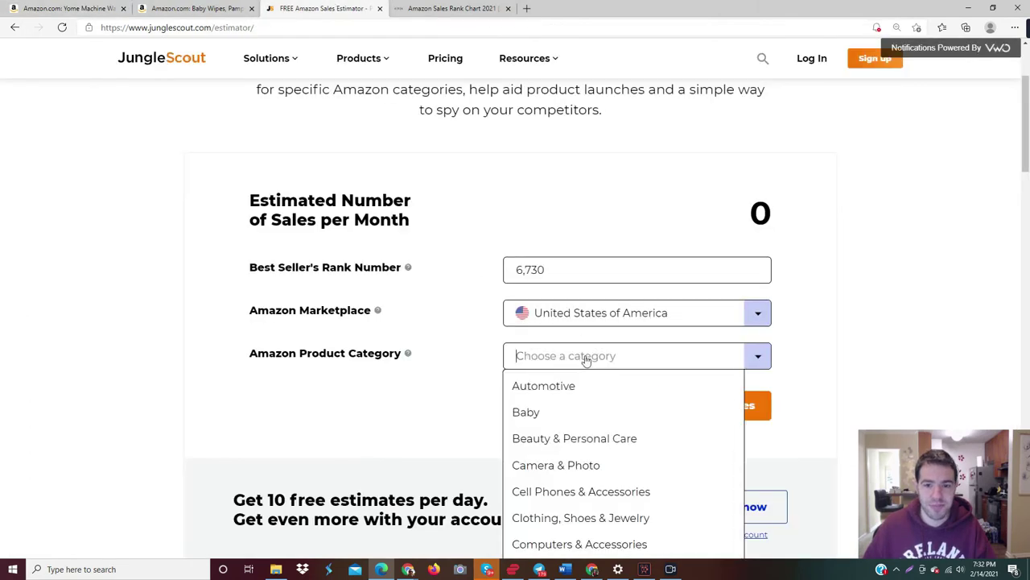
{"action": "type", "text": "ho"}
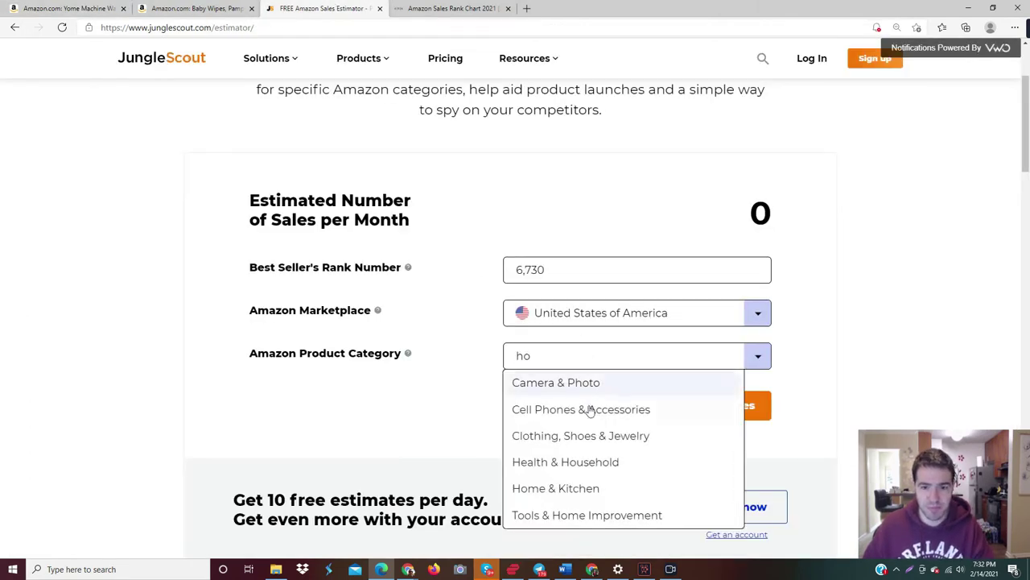
{"action": "left_click", "coordinate": [591, 486]}
{"action": "left_click", "coordinate": [702, 414]}
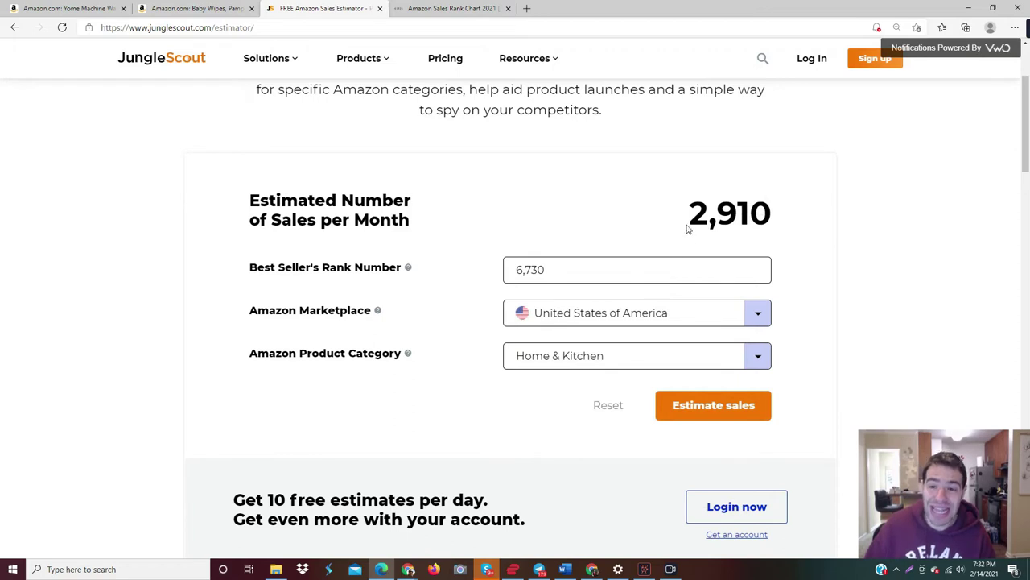
{"action": "left_click_drag", "start_coordinate": [690, 211], "coordinate": [702, 211]}
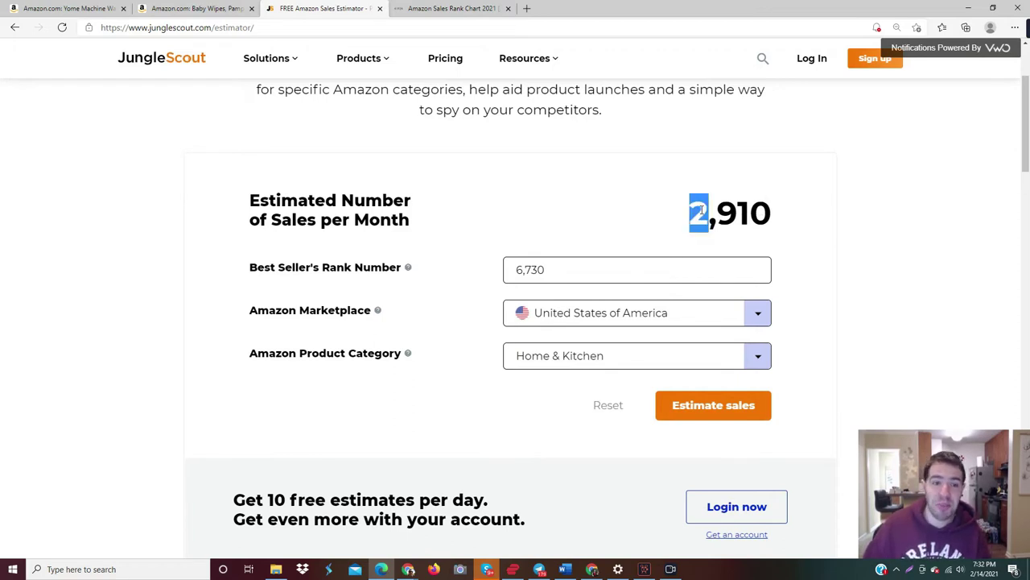
Highlight the 2,910 monthly estimate, then clear the 331,514 highlight on the sales rank chart.
{"action": "left_click", "coordinate": [702, 211]}
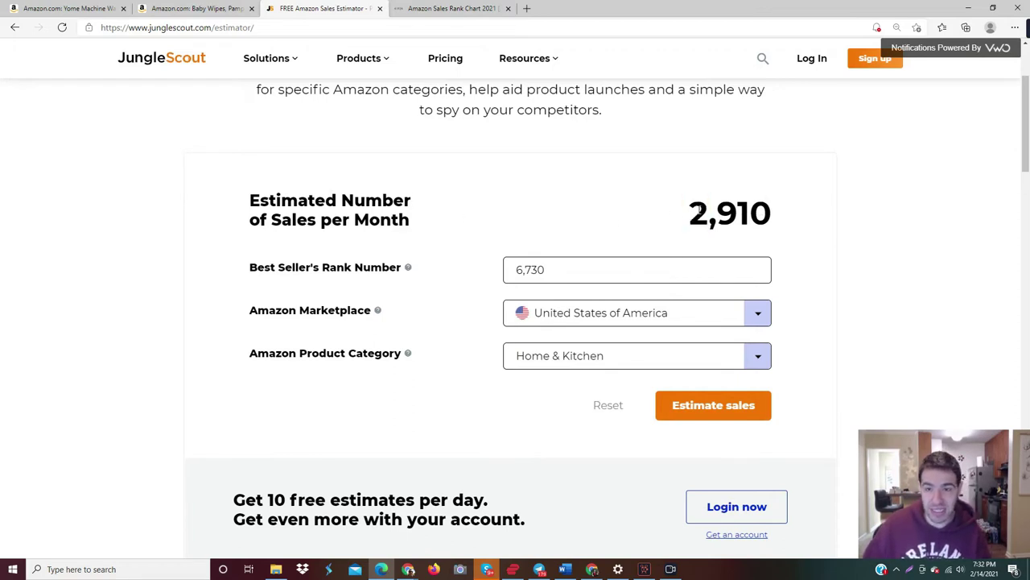
{"action": "left_click_drag", "start_coordinate": [691, 208], "coordinate": [701, 209]}
{"action": "left_click", "coordinate": [703, 208]}
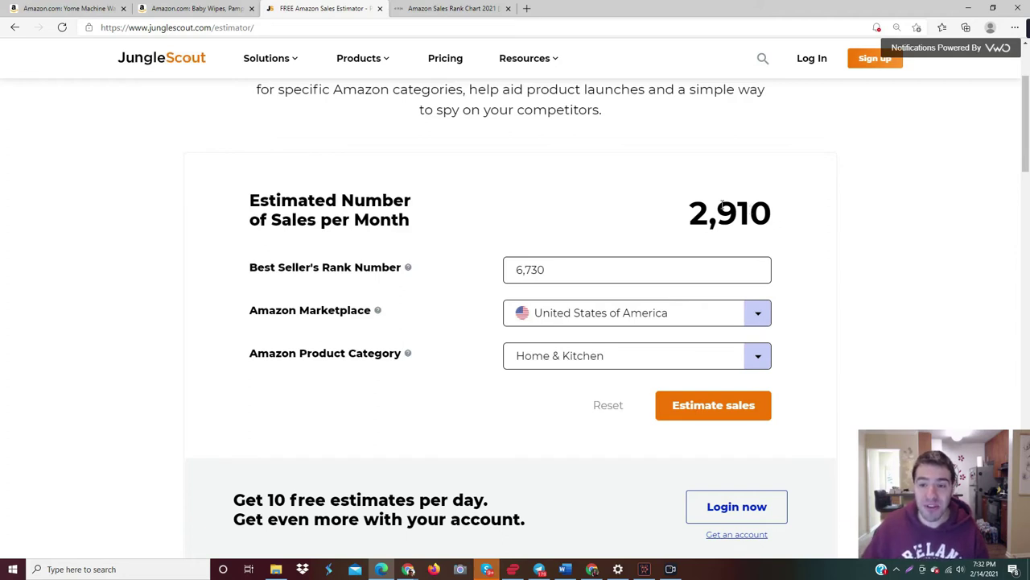
{"action": "left_click_drag", "start_coordinate": [694, 209], "coordinate": [749, 215]}
{"action": "left_click", "coordinate": [748, 216]}
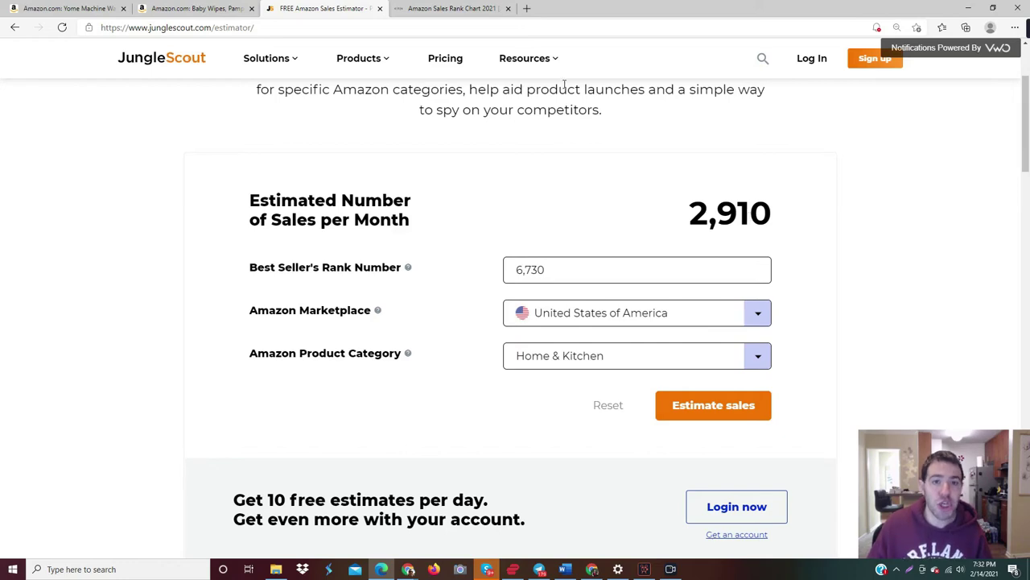
{"action": "left_click", "coordinate": [461, 9]}
{"action": "left_click", "coordinate": [351, 131]}
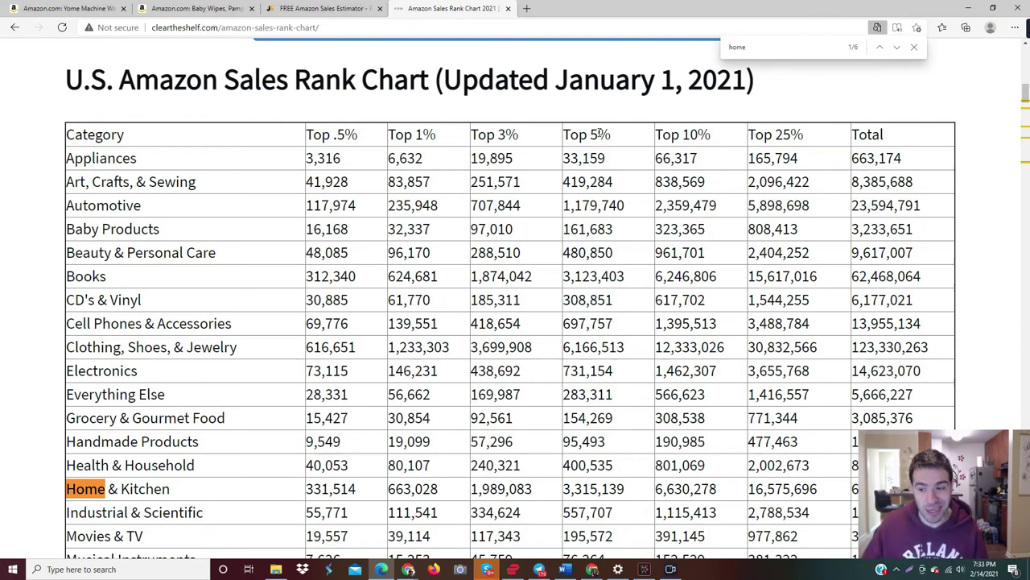
Back in Jungle Scout, highlight the 2,910 estimate and recheck the rug's rank on its product page.
{"action": "left_click", "coordinate": [326, 8]}
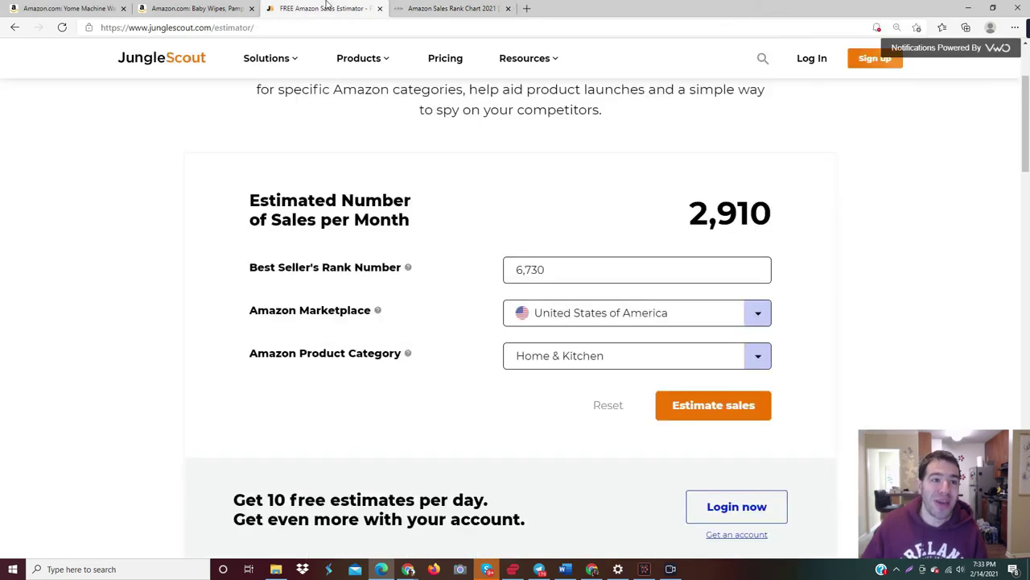
{"action": "left_click_drag", "start_coordinate": [692, 211], "coordinate": [771, 214]}
{"action": "left_click", "coordinate": [675, 215]}
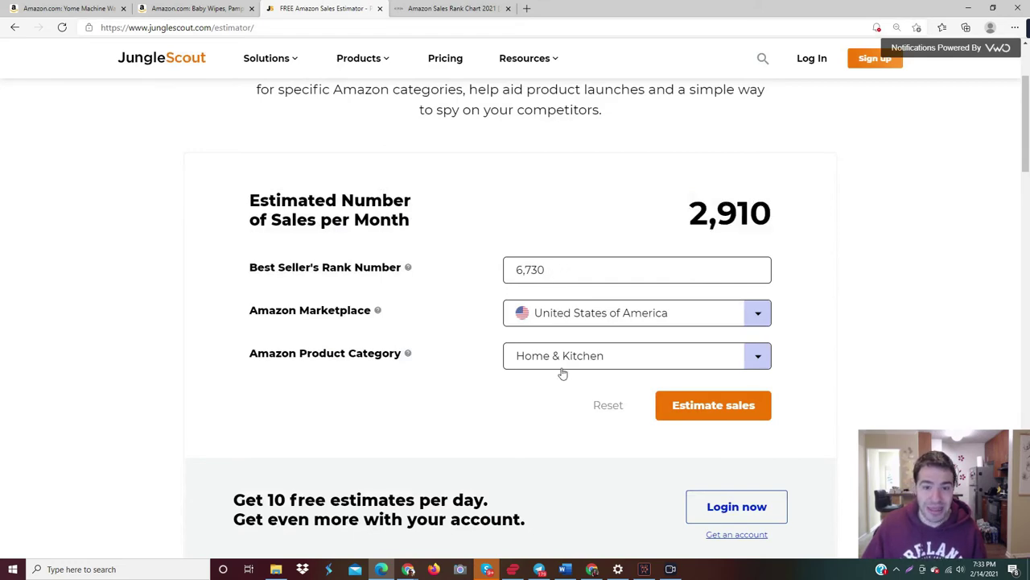
{"action": "left_click", "coordinate": [103, 7]}
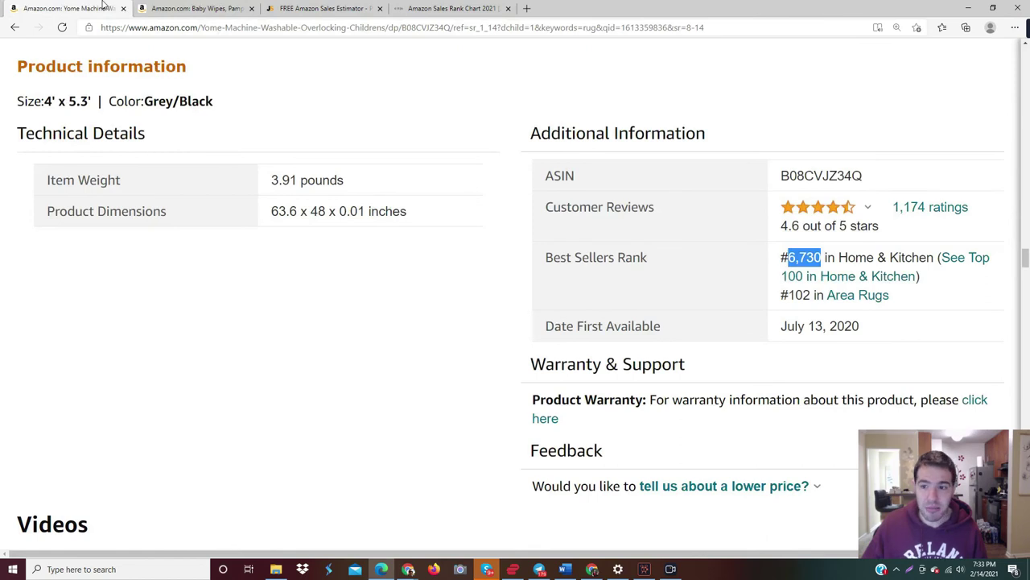
{"action": "left_click", "coordinate": [324, 7]}
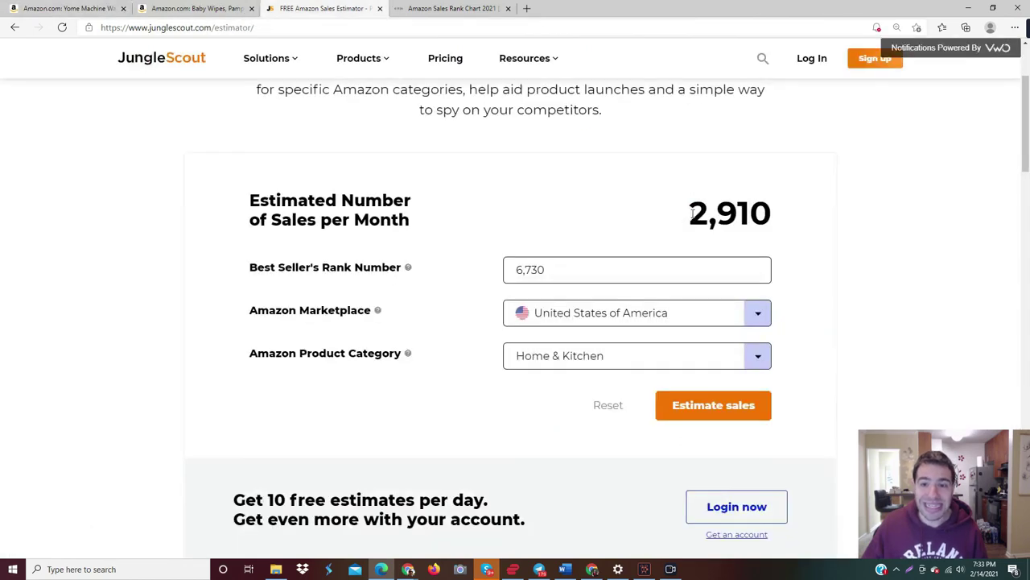
Repeatedly highlight the 2,910 monthly sales estimate for rank 6,730 in Home & Kitchen.
{"action": "left_click_drag", "start_coordinate": [690, 210], "coordinate": [770, 211]}
{"action": "left_click", "coordinate": [768, 211]}
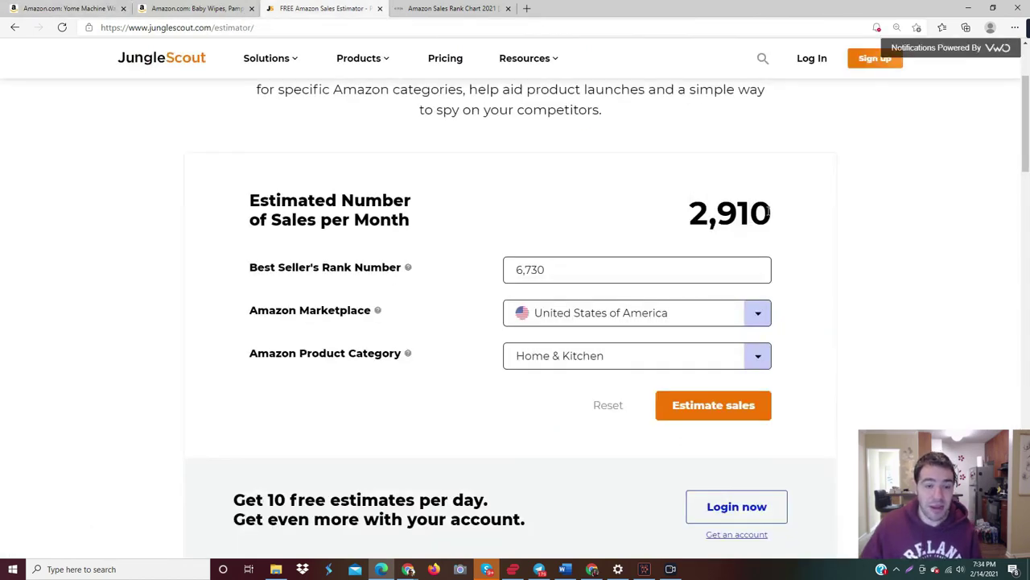
{"action": "left_click_drag", "start_coordinate": [770, 211], "coordinate": [691, 213]}
{"action": "left_click", "coordinate": [695, 213]}
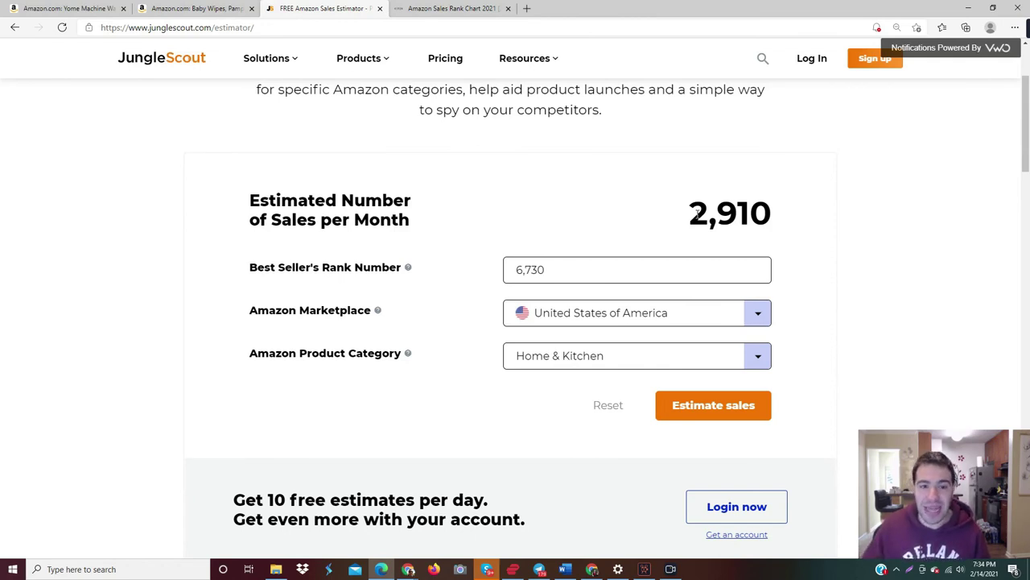
{"action": "left_click_drag", "start_coordinate": [696, 212], "coordinate": [771, 214]}
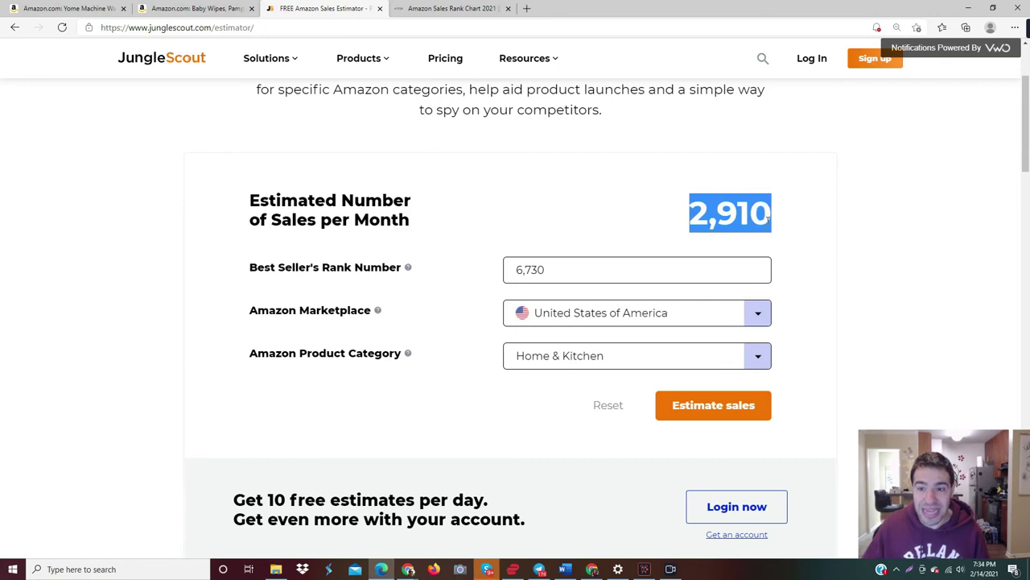
{"action": "left_click", "coordinate": [768, 220]}
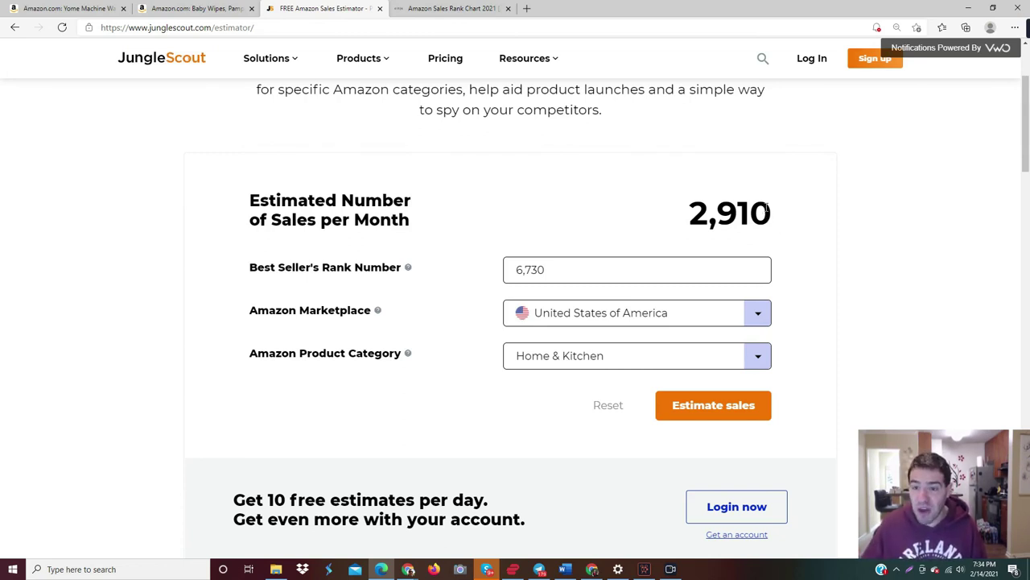
{"action": "left_click_drag", "start_coordinate": [766, 209], "coordinate": [692, 213]}
{"action": "left_click", "coordinate": [694, 213]}
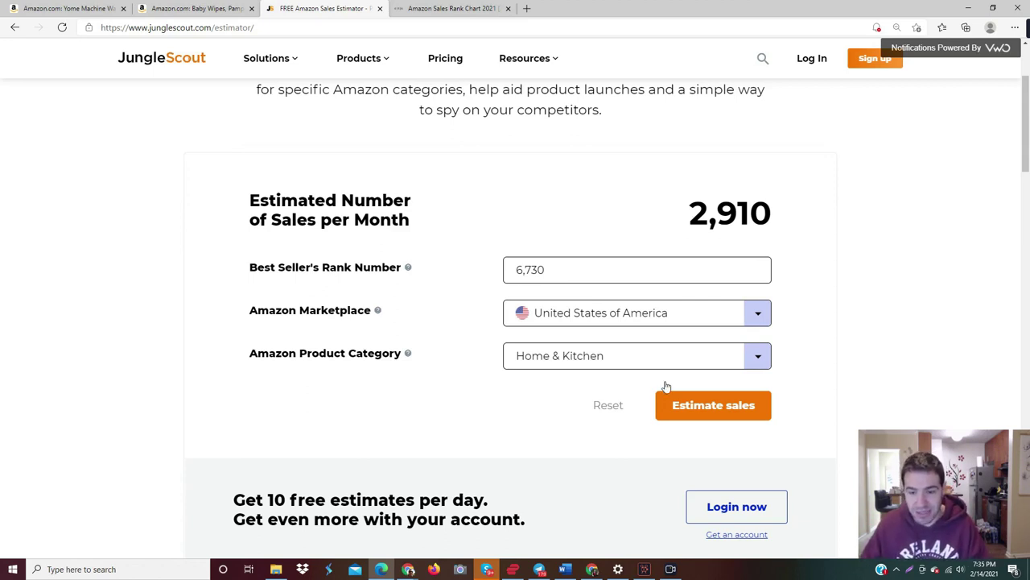
{"action": "left_click", "coordinate": [670, 568]}
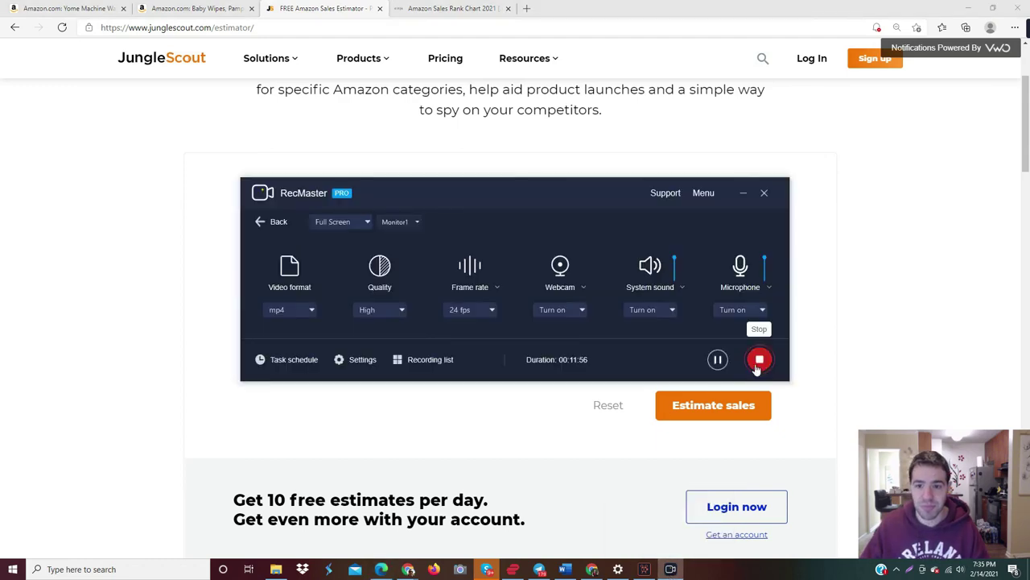